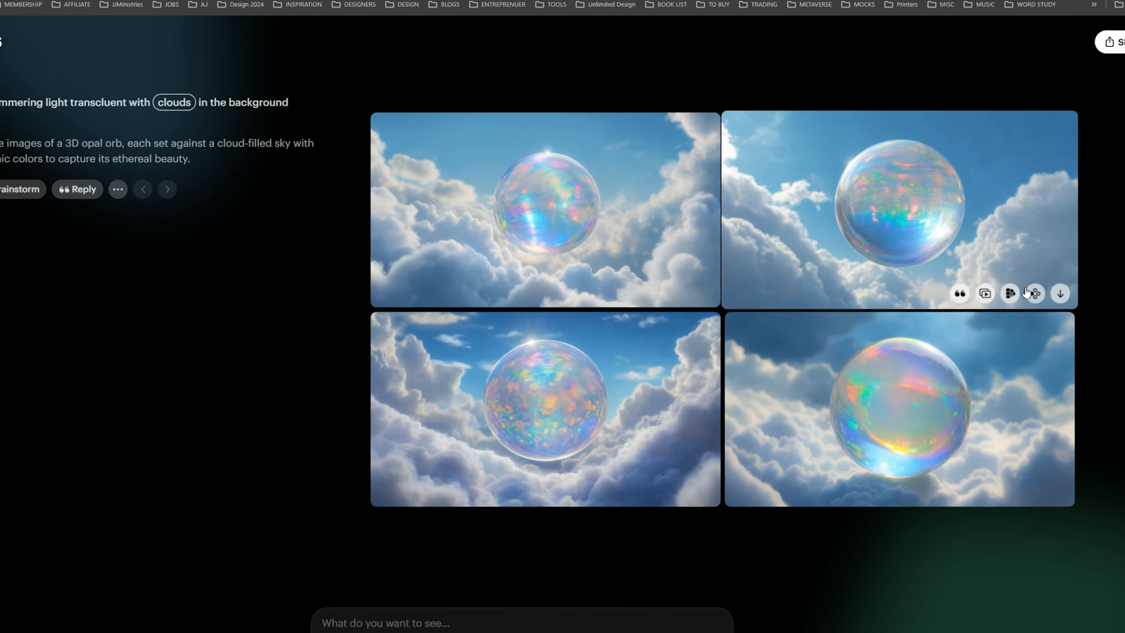
# Generate more images like the second opal orb in the first batch and return to the original four images.
pyautogui.click(1036, 295)
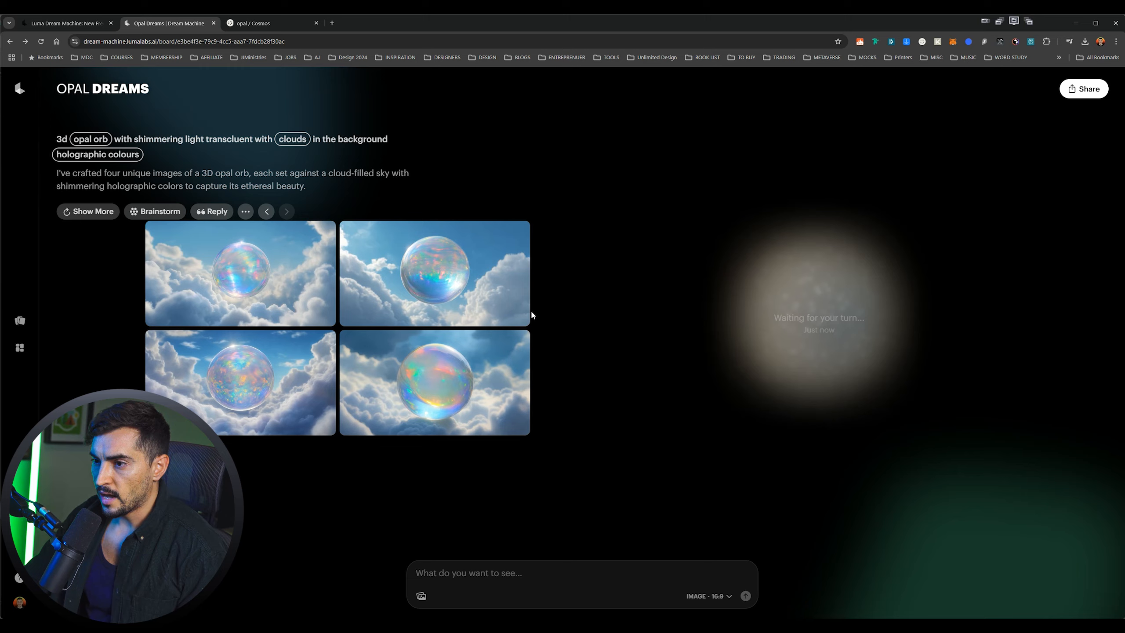
pyautogui.moveTo(532, 312); pyautogui.dragTo(425, 322)
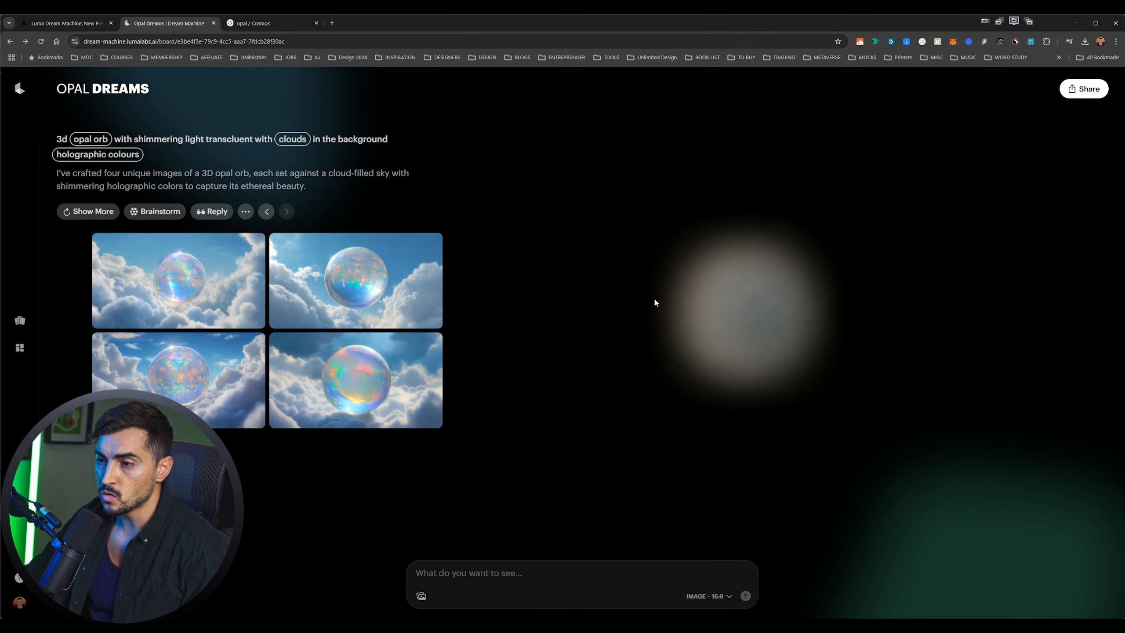
pyautogui.moveTo(565, 310); pyautogui.dragTo(554, 283)
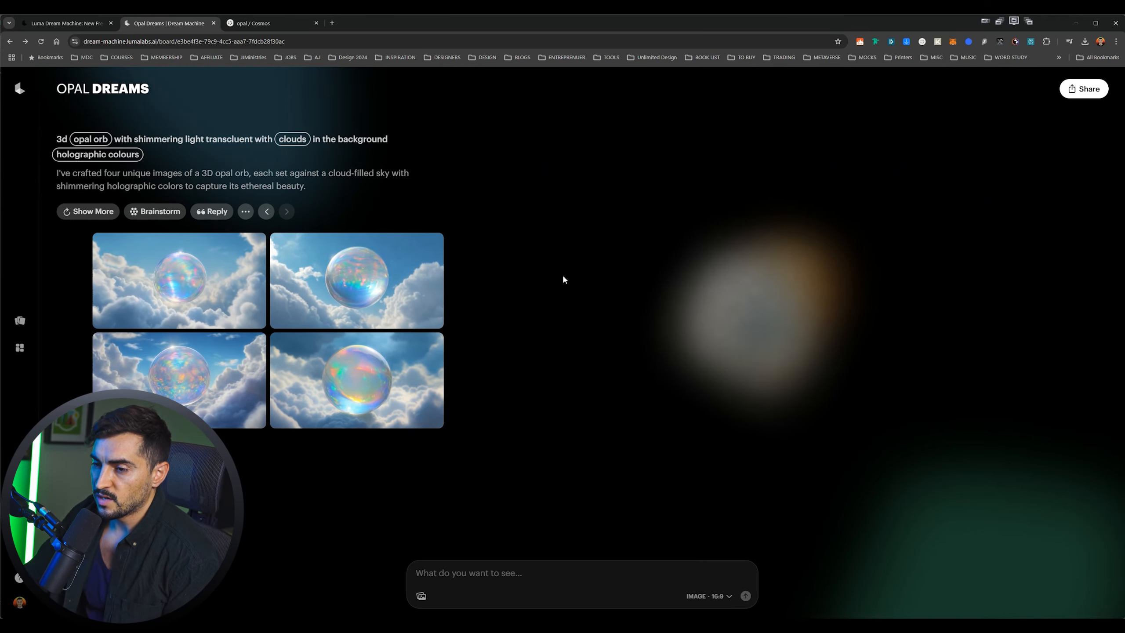
pyautogui.moveTo(206, 307); pyautogui.dragTo(326, 330)
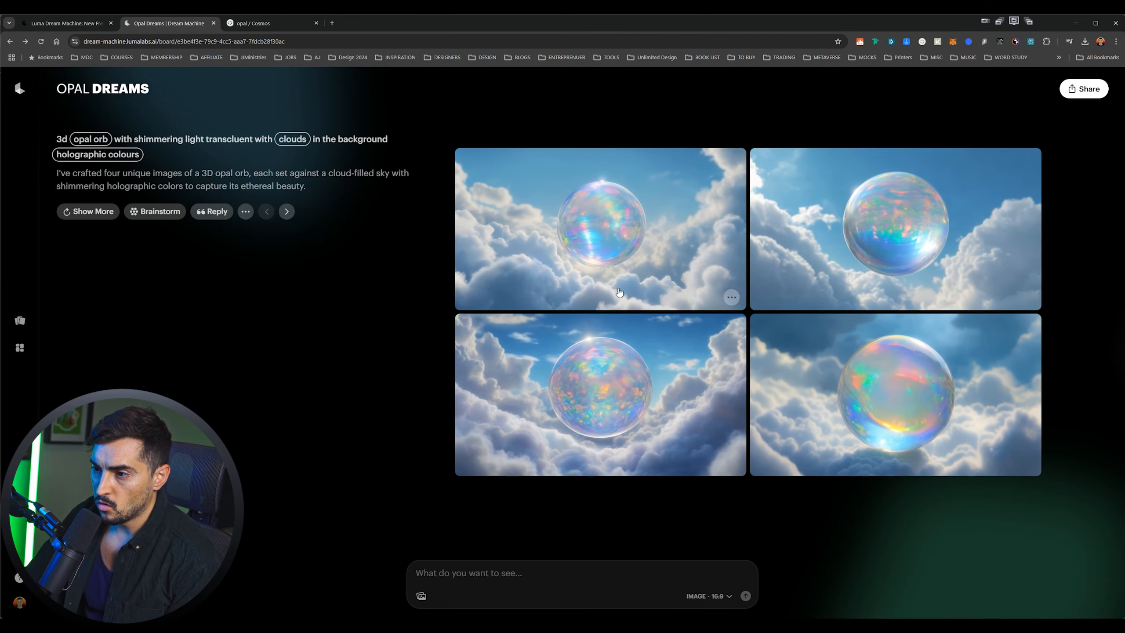
# Inspect the third image of the first opal orb batch and the striped-orb variations at full size.
pyautogui.click(638, 399)
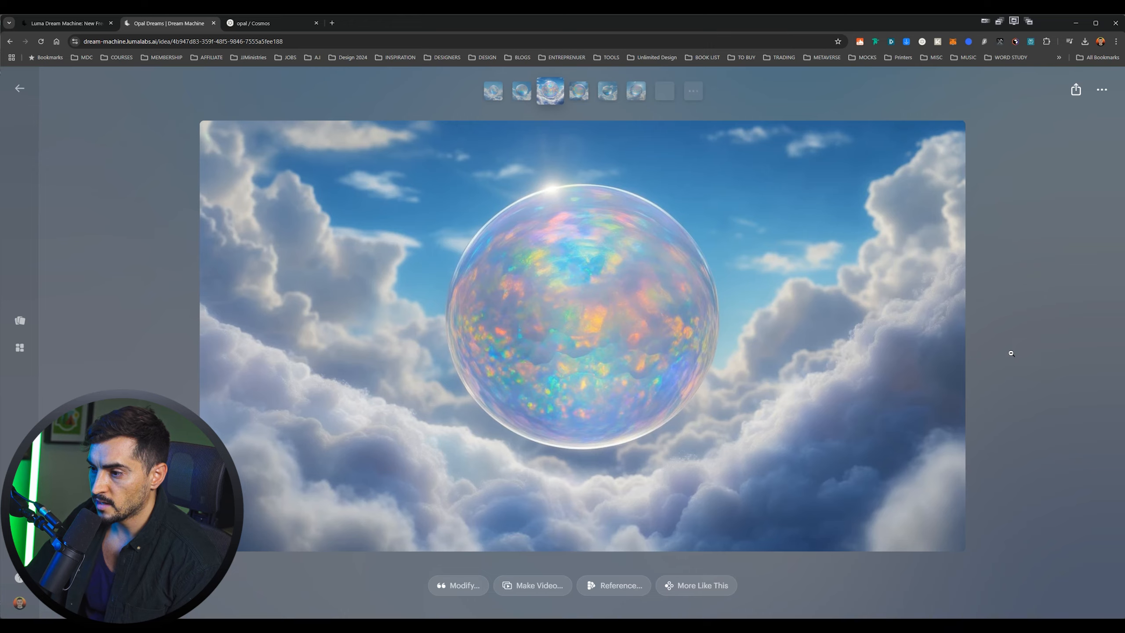
pyautogui.press('Escape')
pyautogui.click(715, 464)
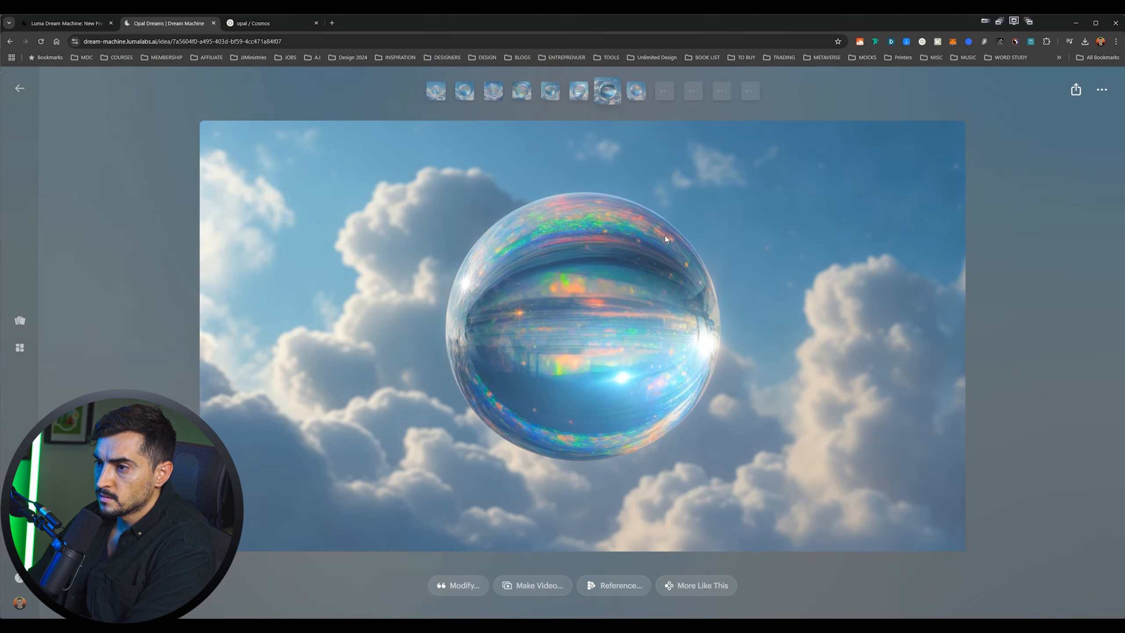
pyautogui.press('Right')
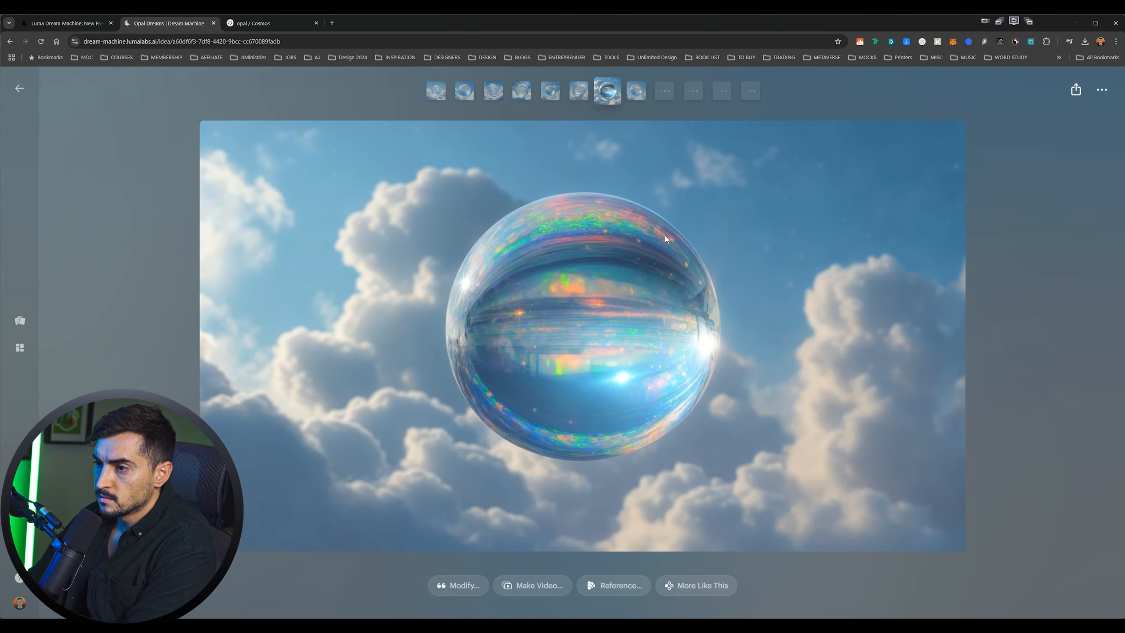
pyautogui.press('Right')
pyautogui.press('Escape')
pyautogui.hscroll(3, 828, 385)
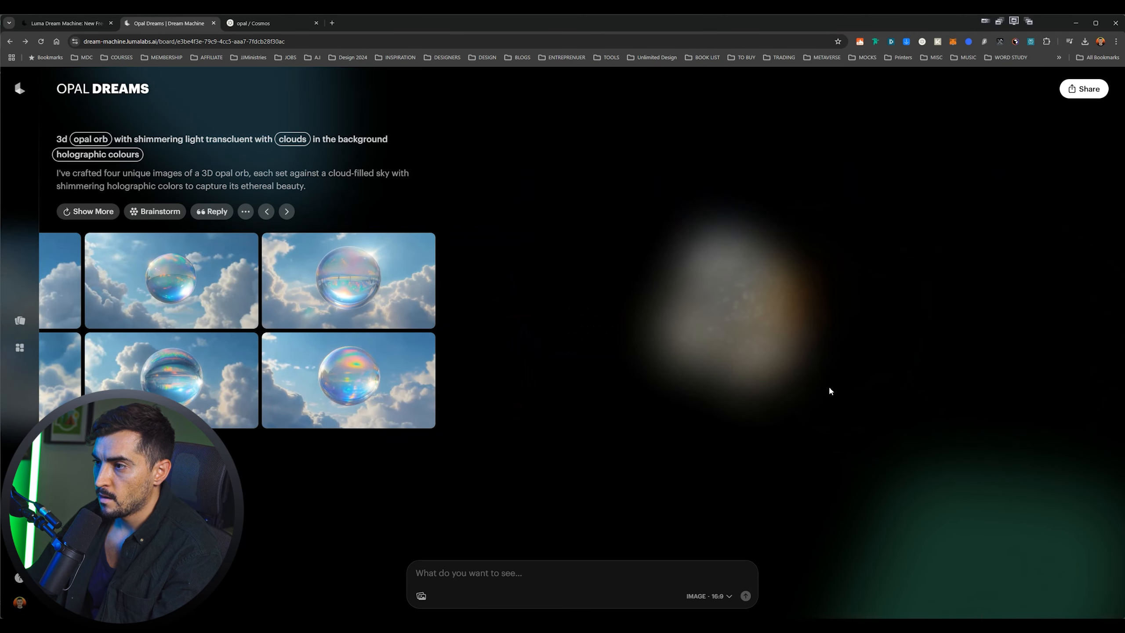
pyautogui.hscroll(-3, 531, 279)
pyautogui.hscroll(-2, 645, 242)
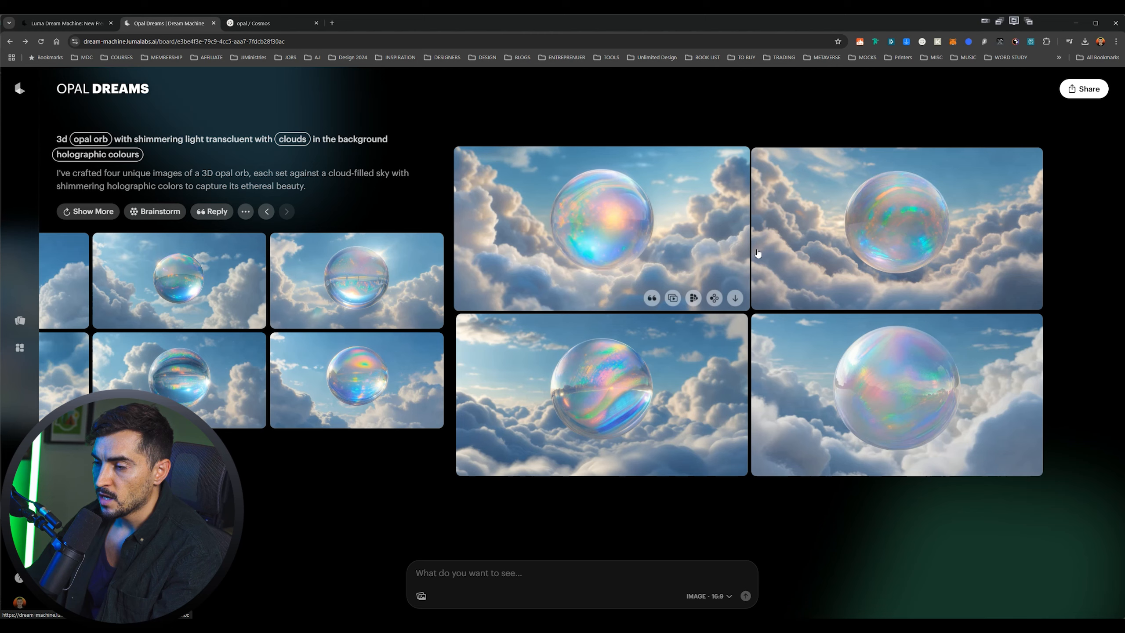
# Compare all the generated opal orb cloud images at full size, from the first batch through the newest one.
pyautogui.click(589, 176)
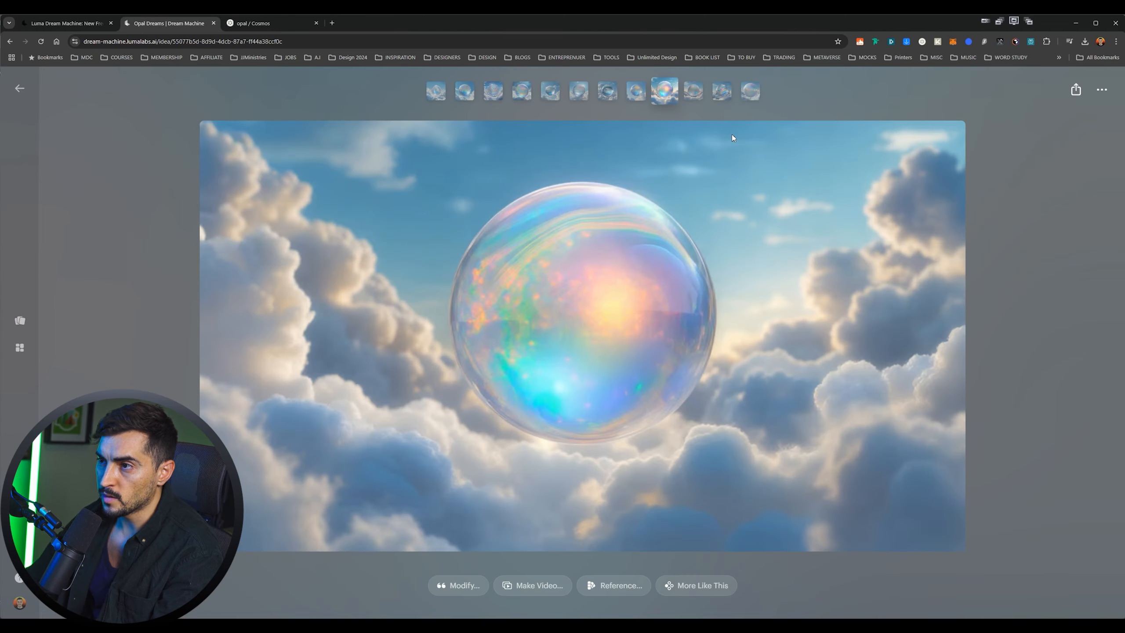
pyautogui.press('Left')
pyautogui.press('Left')
pyautogui.press('Left')
pyautogui.press('Left')
pyautogui.press('Left')
pyautogui.press('Left')
pyautogui.press('Left')
pyautogui.press('Left')
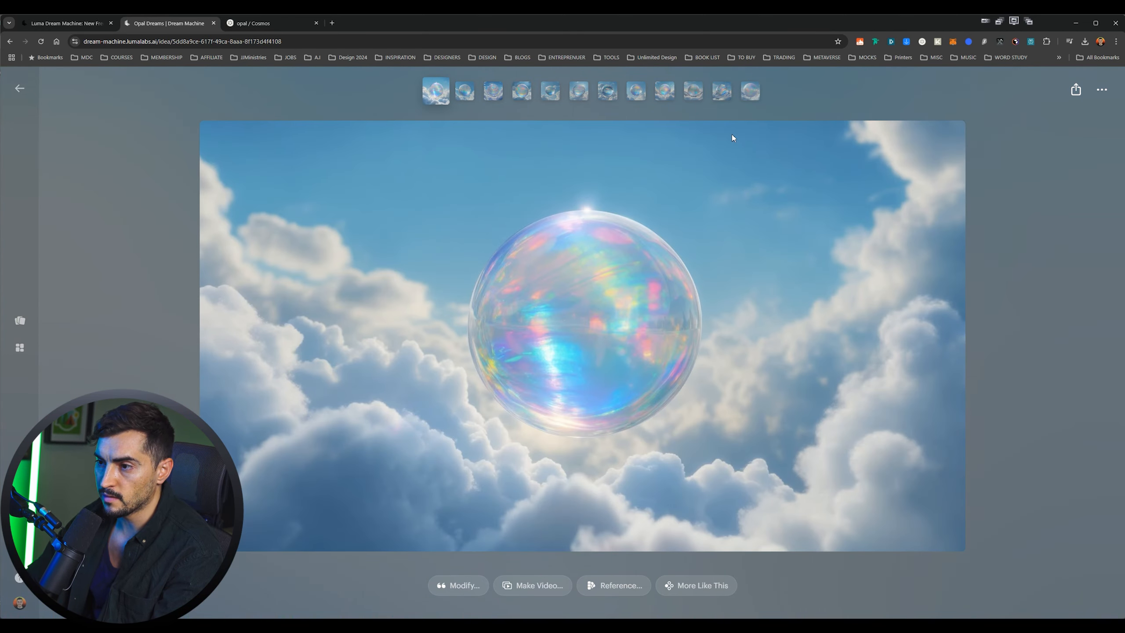
pyautogui.press('Right')
pyautogui.press('Right')
pyautogui.press('Right')
pyautogui.press('Right')
pyautogui.press('Right')
pyautogui.press('Right')
pyautogui.press('Right')
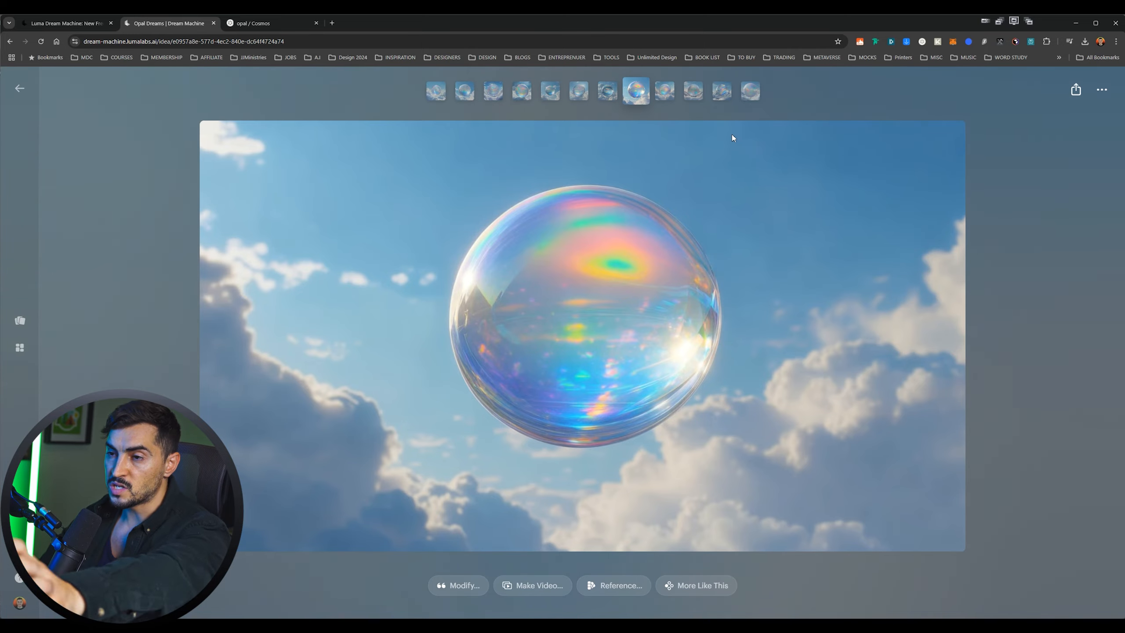
pyautogui.press('Right')
pyautogui.press('Right')
pyautogui.press('Right')
pyautogui.press('Right')
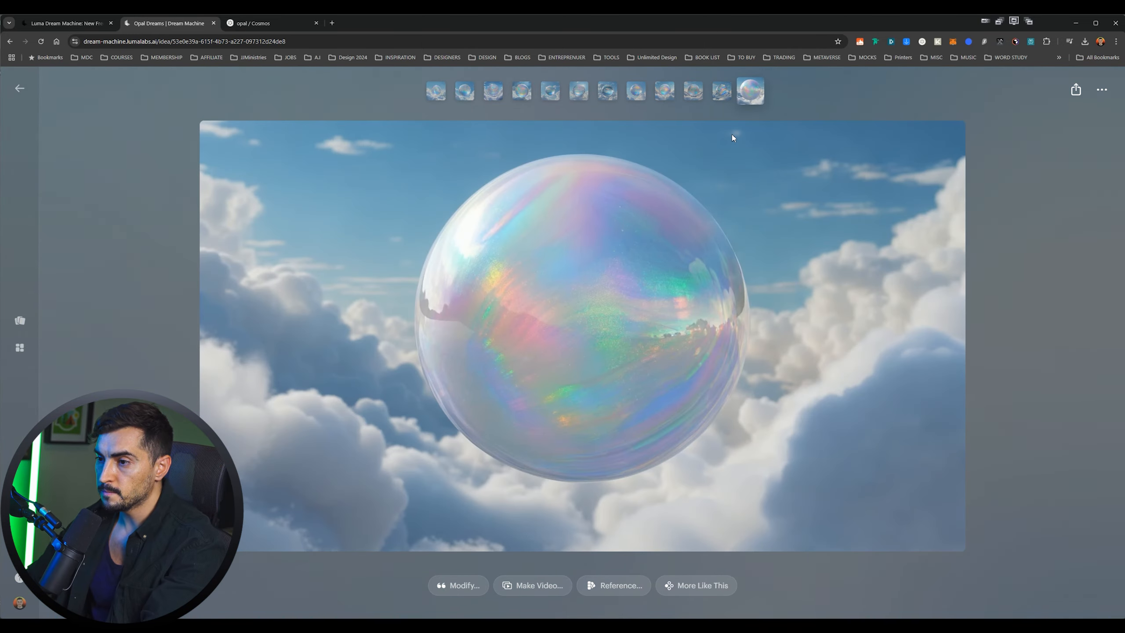
pyautogui.press('Left')
pyautogui.press('Left')
pyautogui.press('Left')
pyautogui.press('Left')
pyautogui.press('Escape')
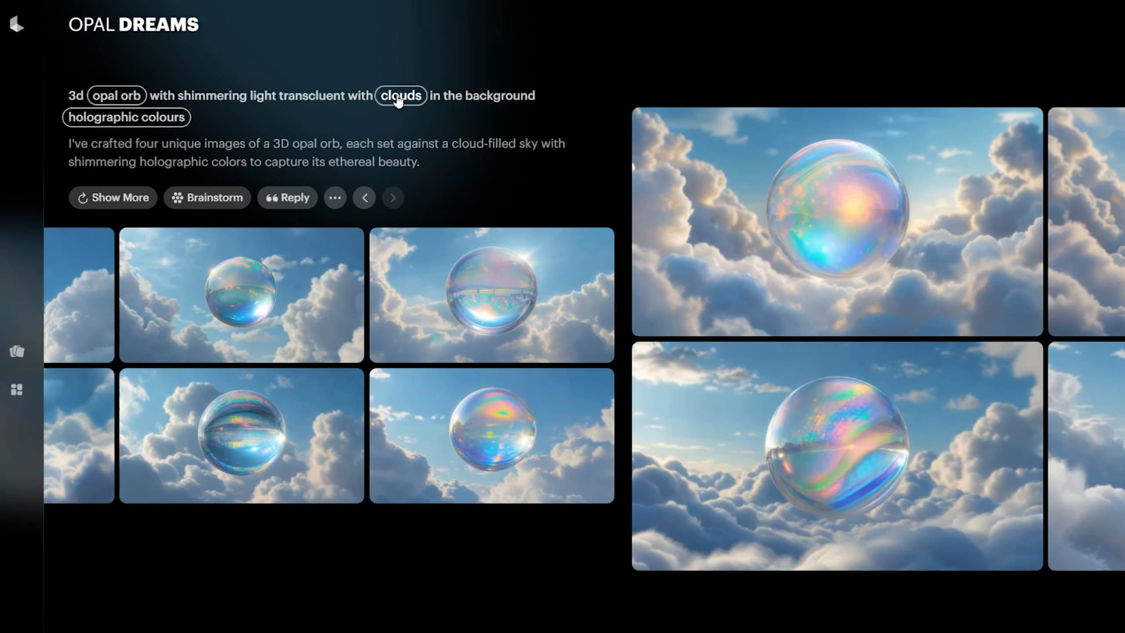
# Replace "opal orb" with "pearl globe" and "clouds" with "ocean waves" in the prompt to generate new image batches.
pyautogui.click(111, 100)
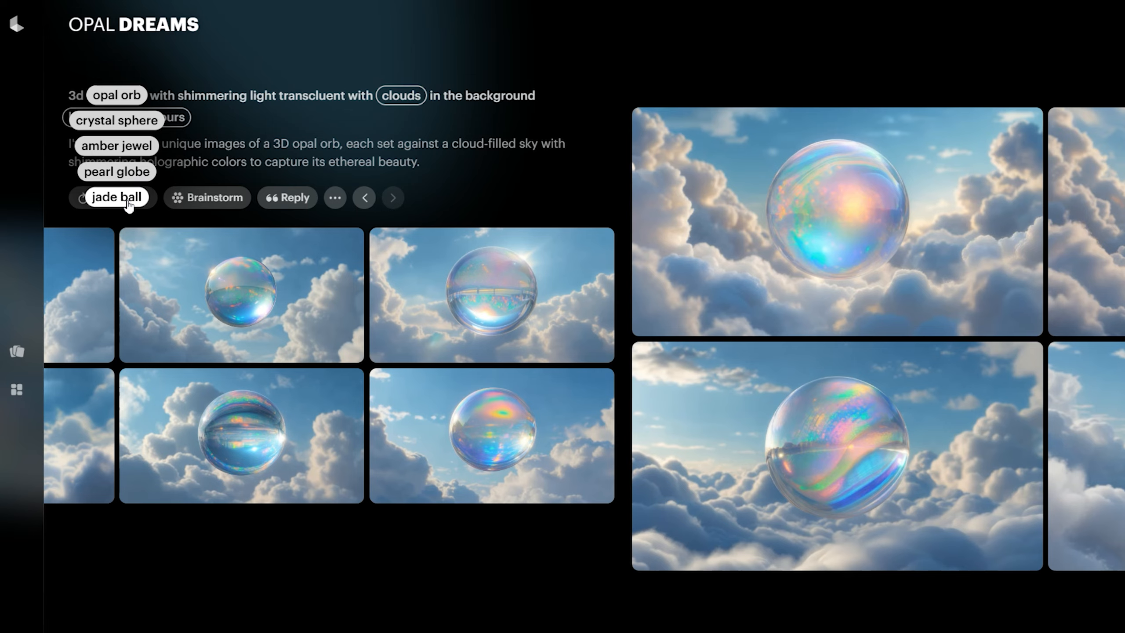
pyautogui.click(117, 171)
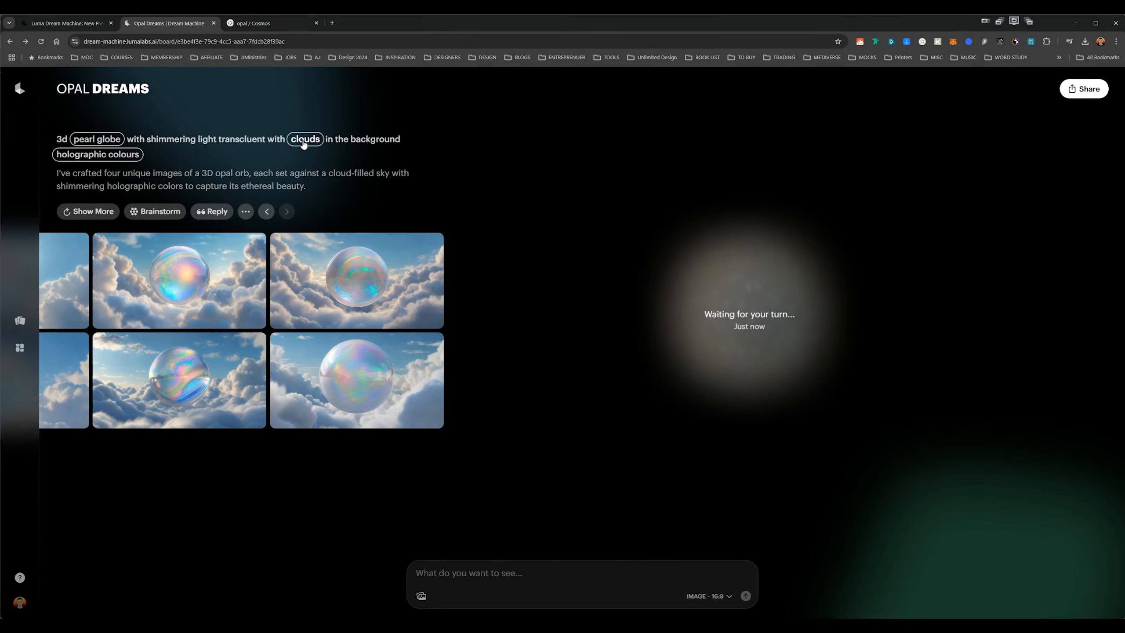
pyautogui.click(305, 142)
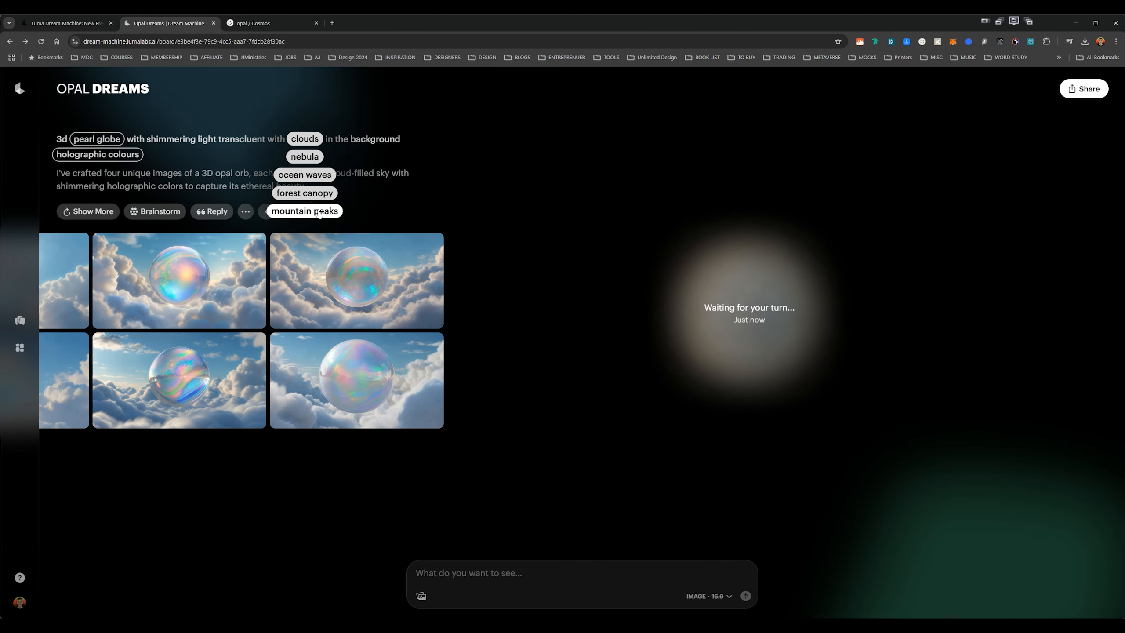
pyautogui.click(322, 179)
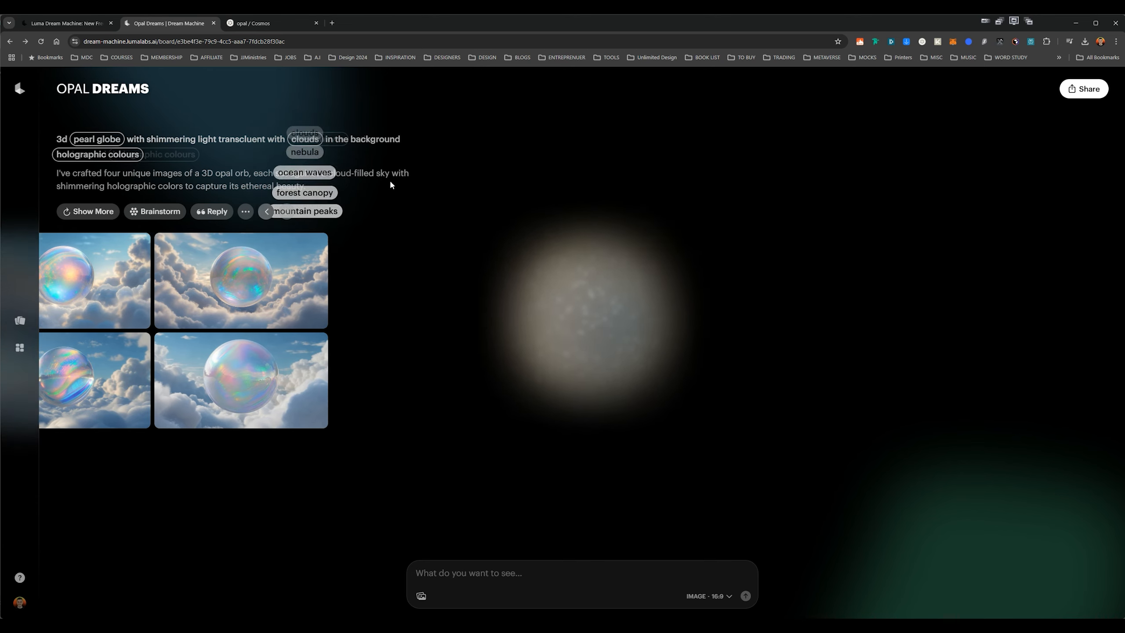
# Replace "holographic colours" with "neon palette" in the prompt to generate another image batch.
pyautogui.click(118, 155)
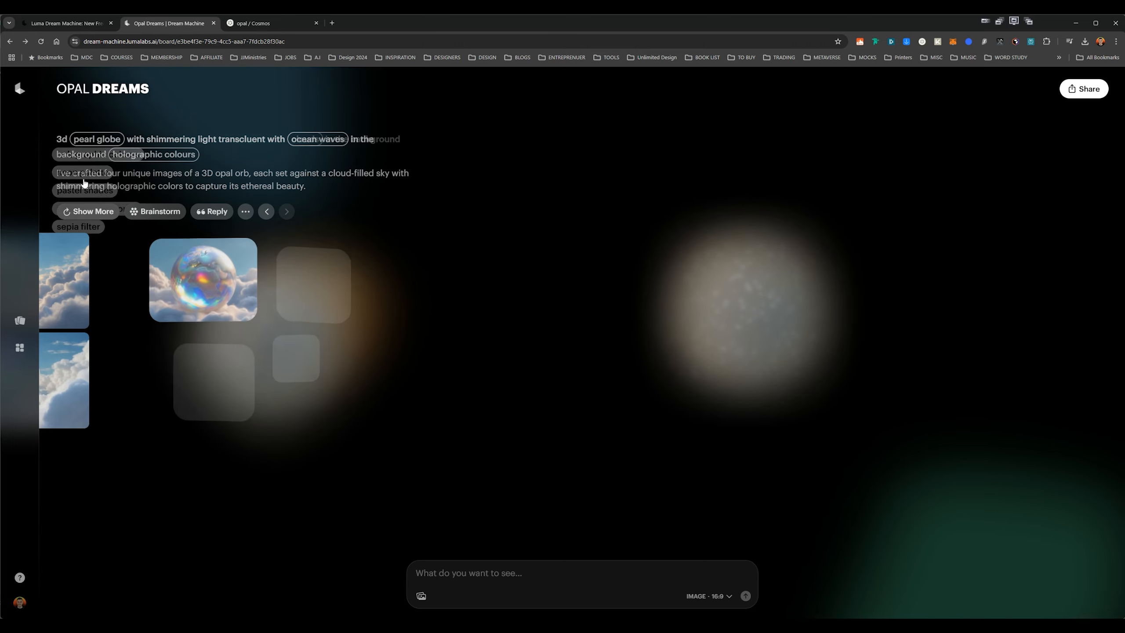
pyautogui.click(134, 158)
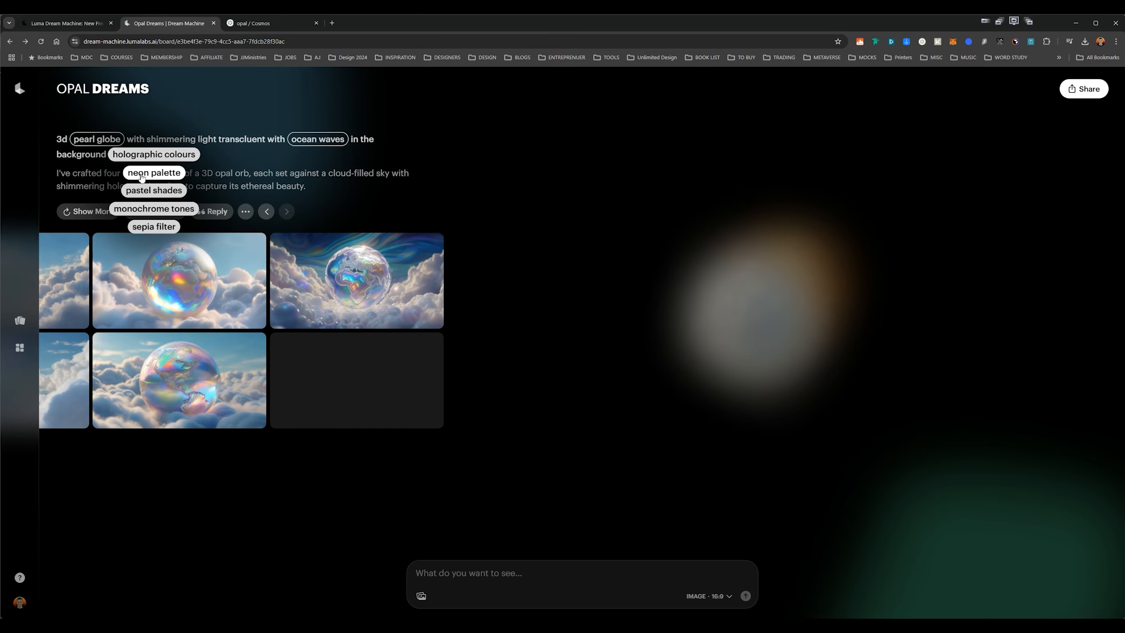
pyautogui.click(142, 176)
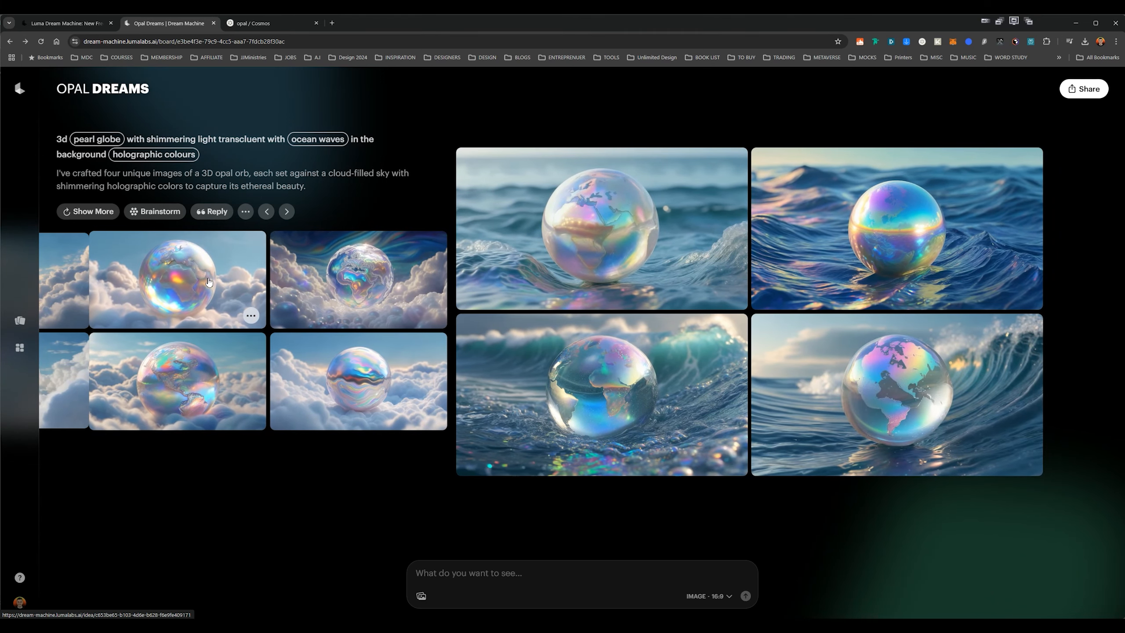
# Review the pearl globe images with clouds at full size, through to the first ocean waves image, and return to the board.
pyautogui.click(209, 282)
pyautogui.click(637, 235)
pyautogui.press('Right')
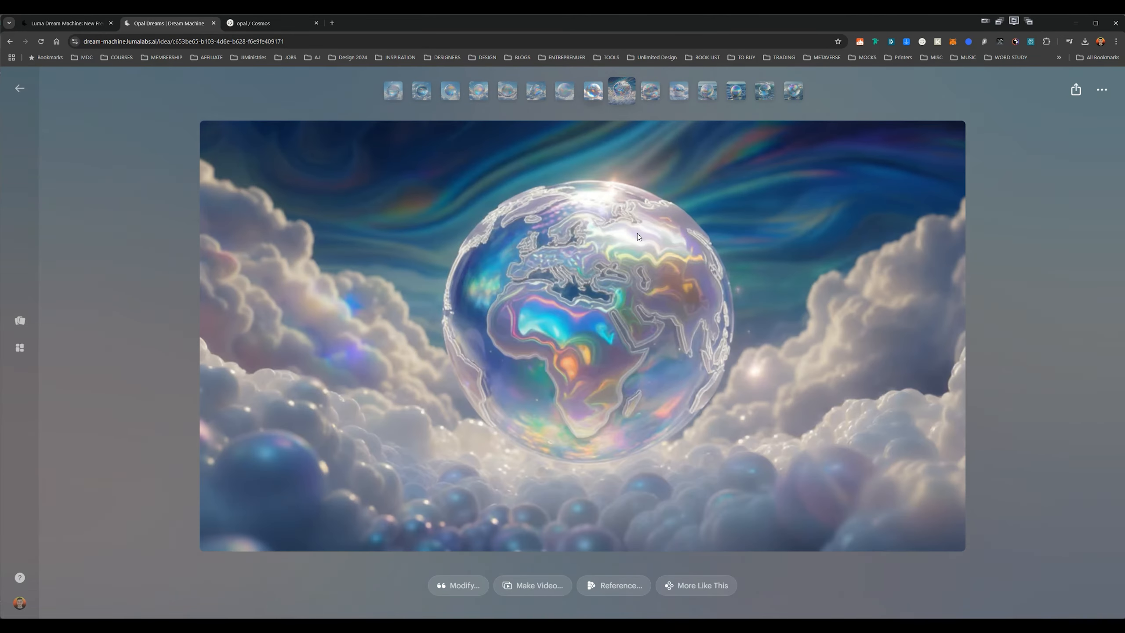
pyautogui.press('Right')
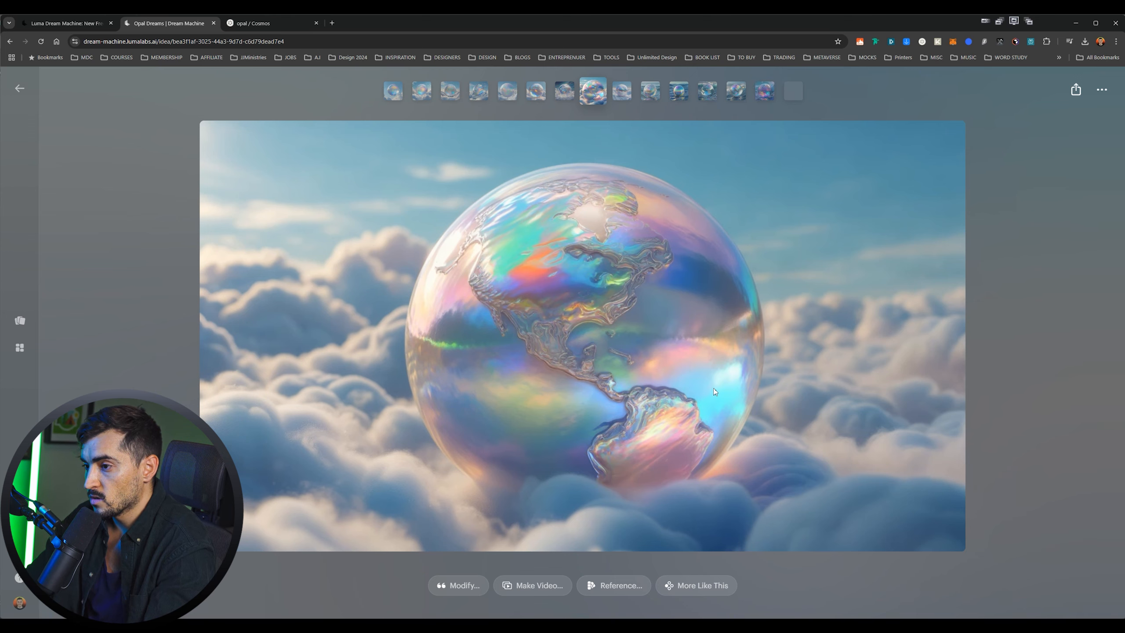
pyautogui.press('Right')
pyautogui.press('Right')
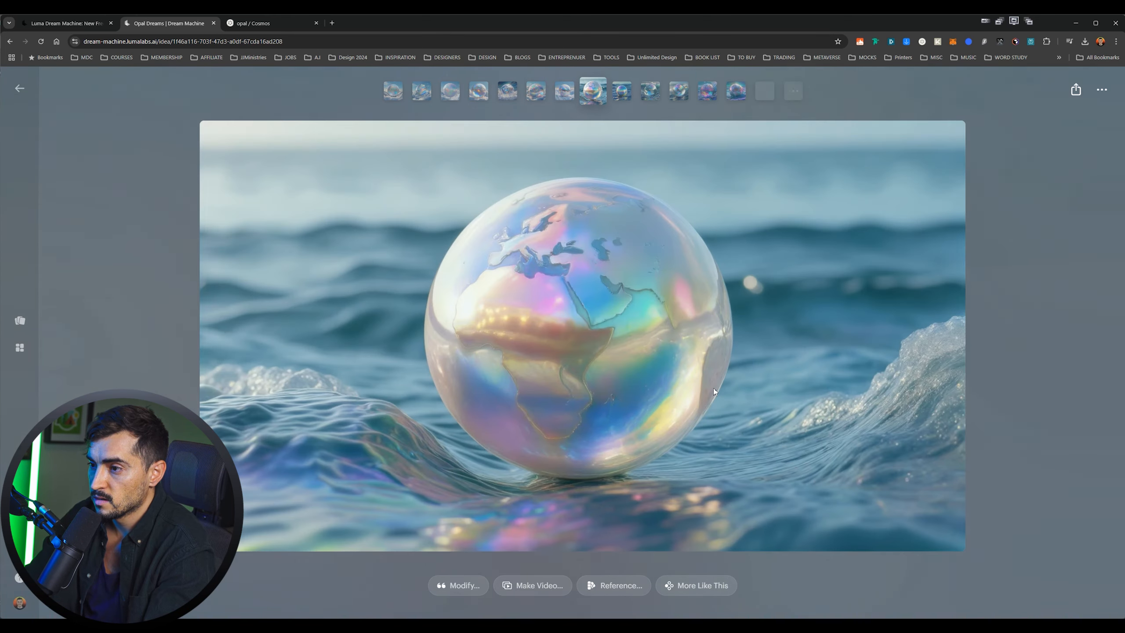
pyautogui.hotkey('alt', 'Left')
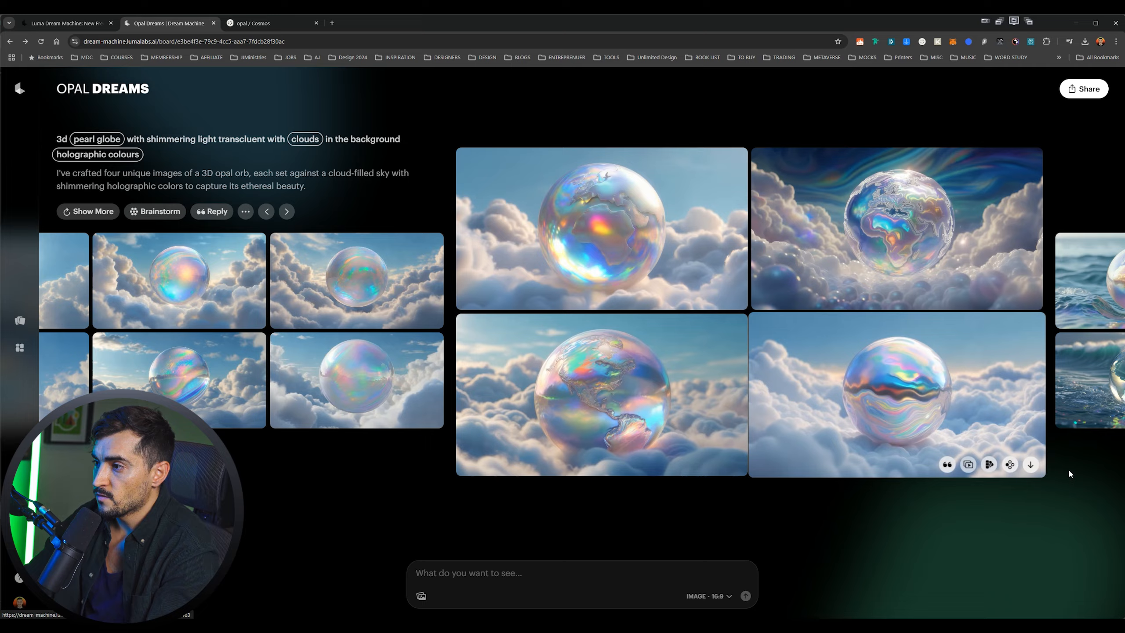
# Review the holographic pearl globe images with ocean waves at full size and return to the board.
pyautogui.hscroll(5, 1068, 468)
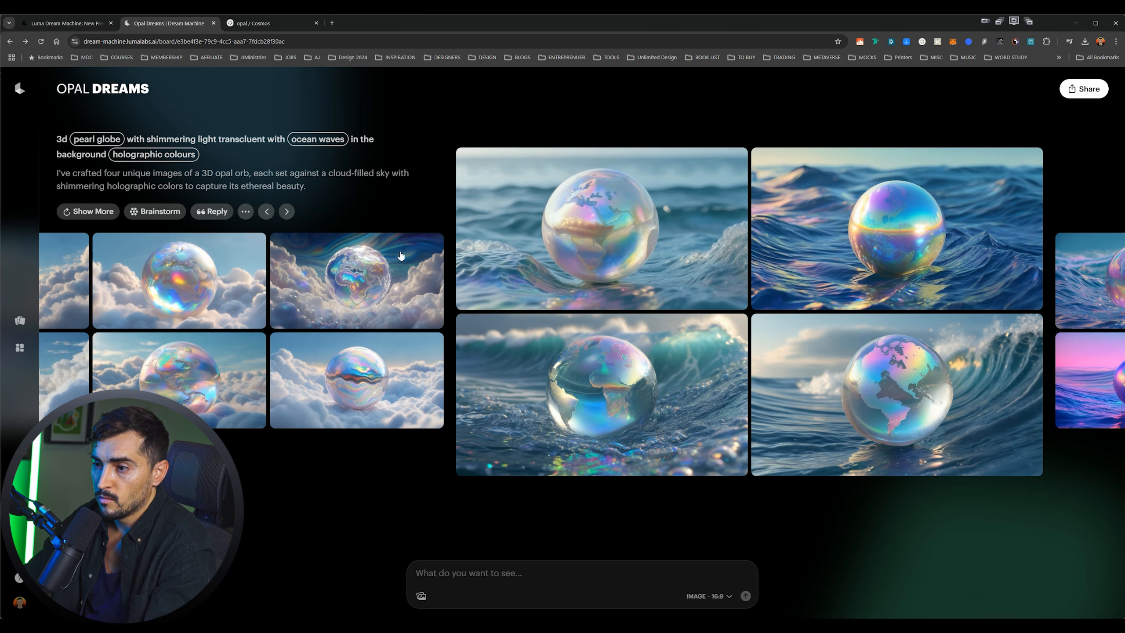
pyautogui.click(906, 250)
pyautogui.press('Right')
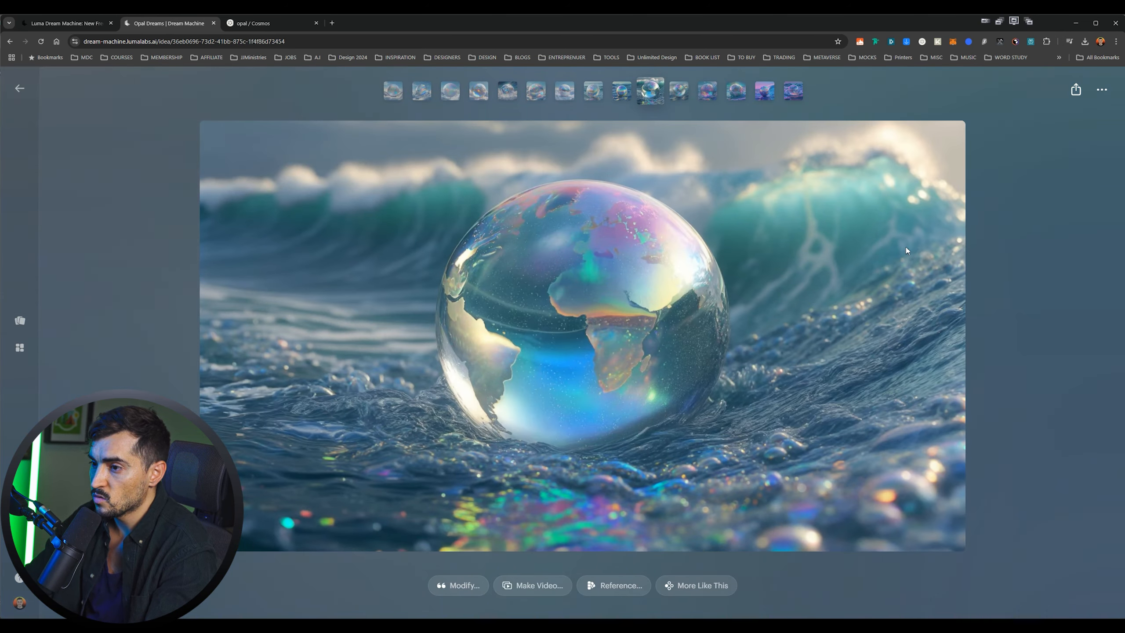
pyautogui.press('Right')
pyautogui.press('Right')
pyautogui.press('Escape')
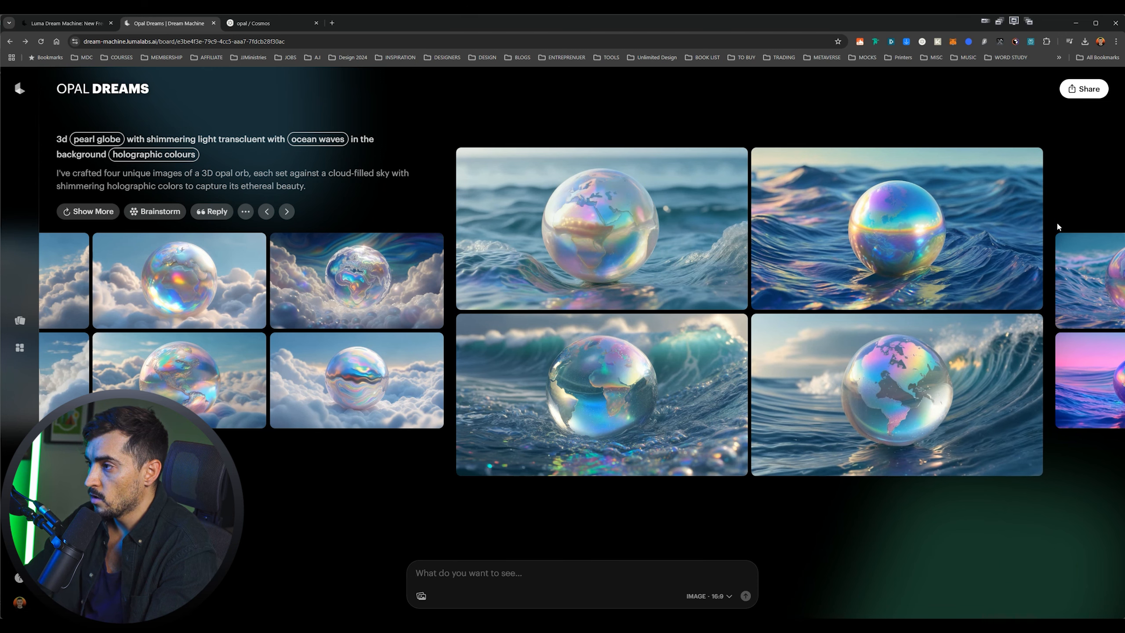
# Go to the neon palette batch and compare its pearl globe images at full size.
pyautogui.click(1079, 259)
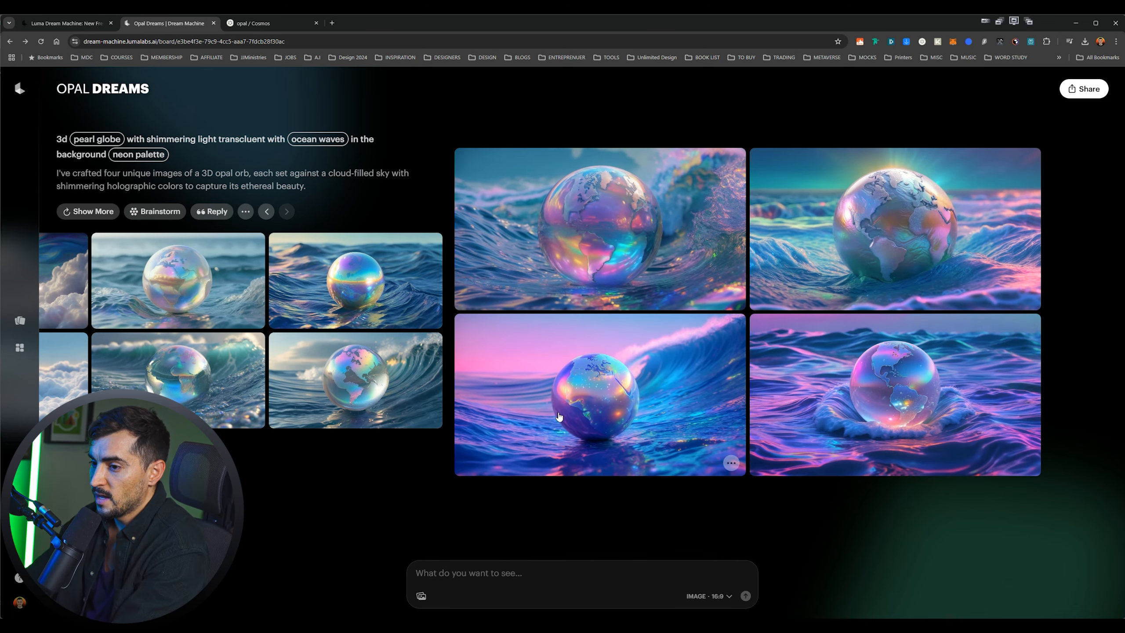
pyautogui.click(559, 417)
pyautogui.press('Right')
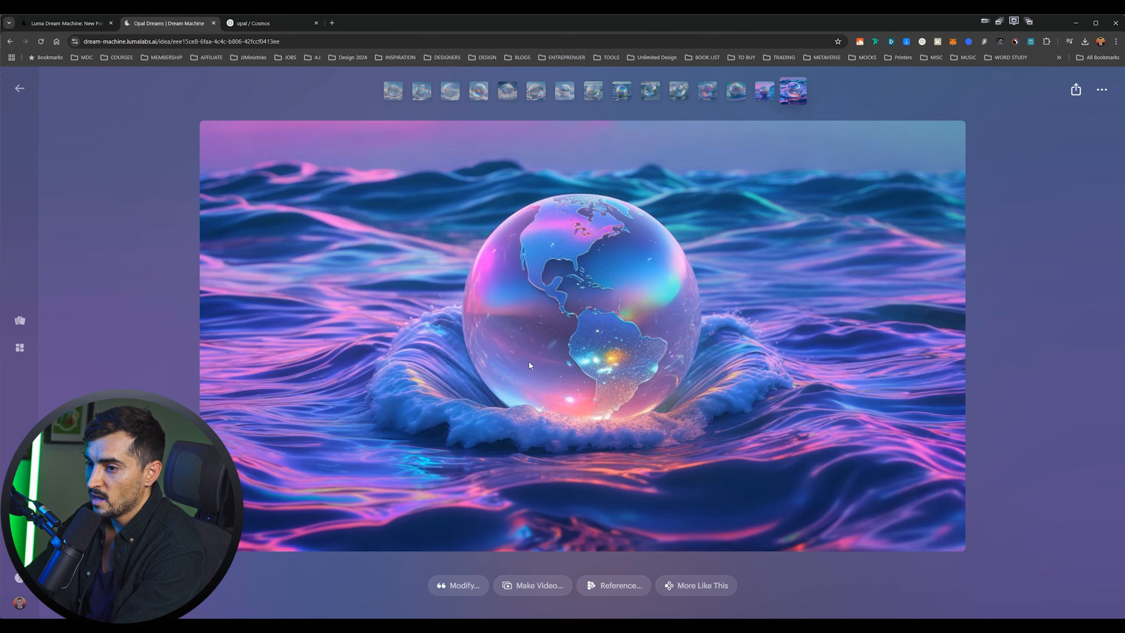
pyautogui.press('Left')
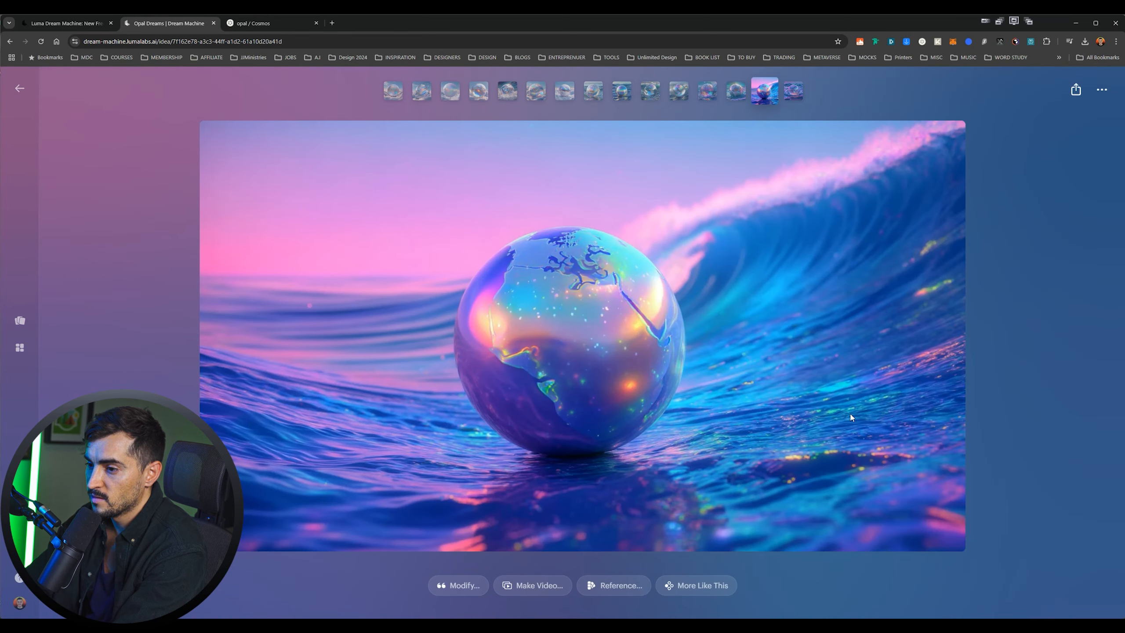
pyautogui.press('Left')
pyautogui.press('Left')
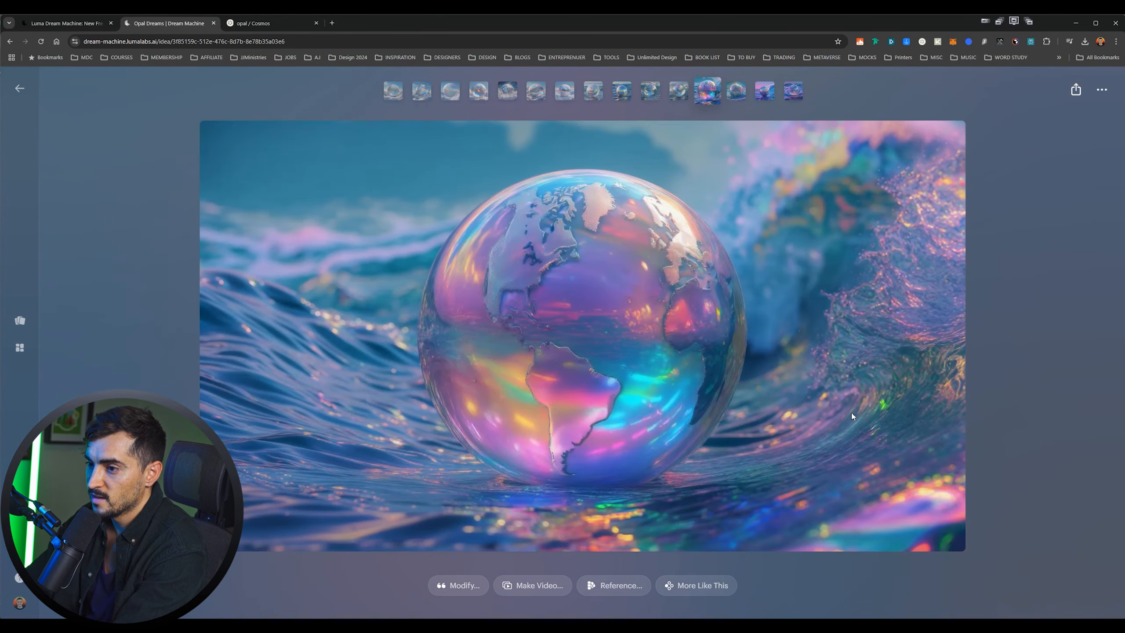
pyautogui.press('Escape')
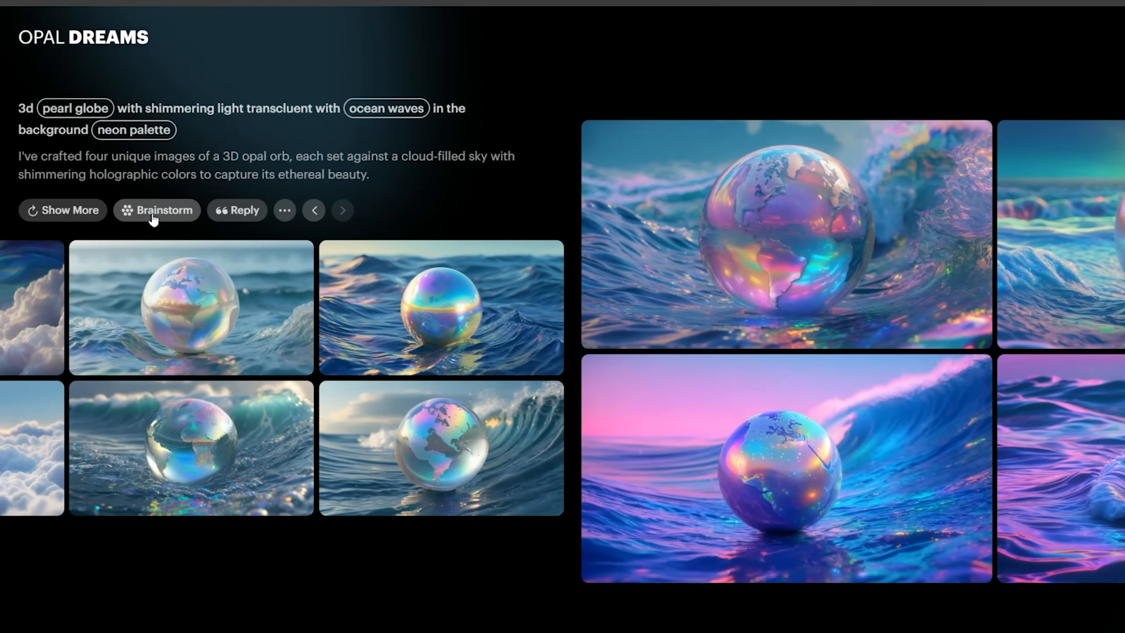
# Open the Brainstorm suggestions for the neon pearl globe prompt and browse the ideas down to the Celestial Sea section.
pyautogui.click(151, 215)
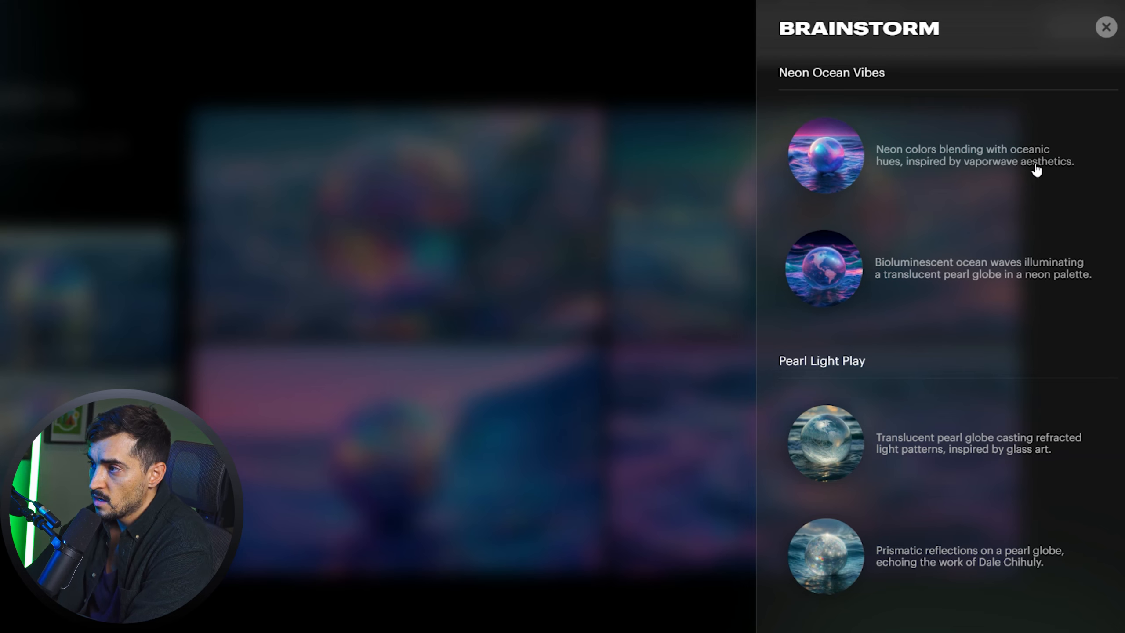
pyautogui.scroll(-4, 890, 103)
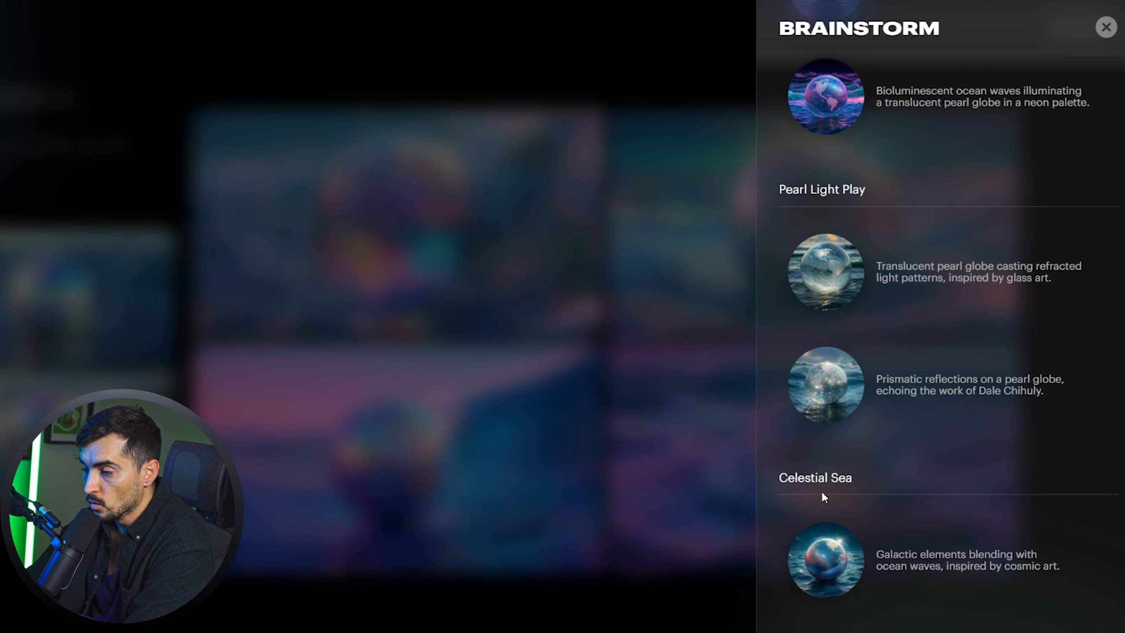
# Use the Brainstorm idea "Starry night sky reflected in a pearl globe, inspired by Van Gogh" and generate images from its prompt.
pyautogui.scroll(-3, 822, 493)
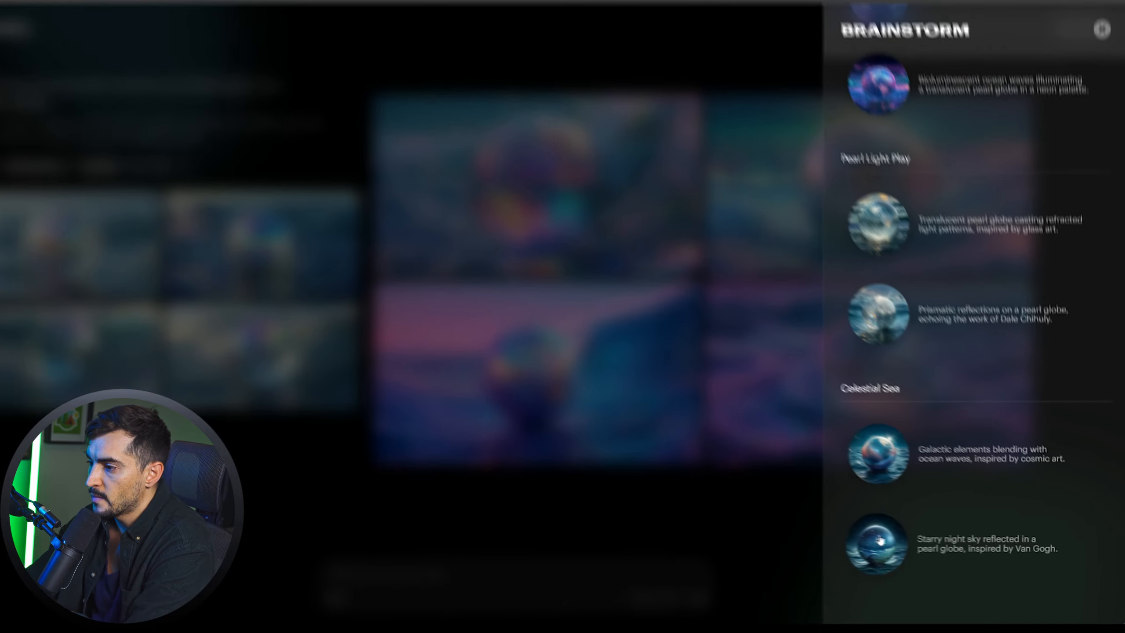
pyautogui.click(882, 541)
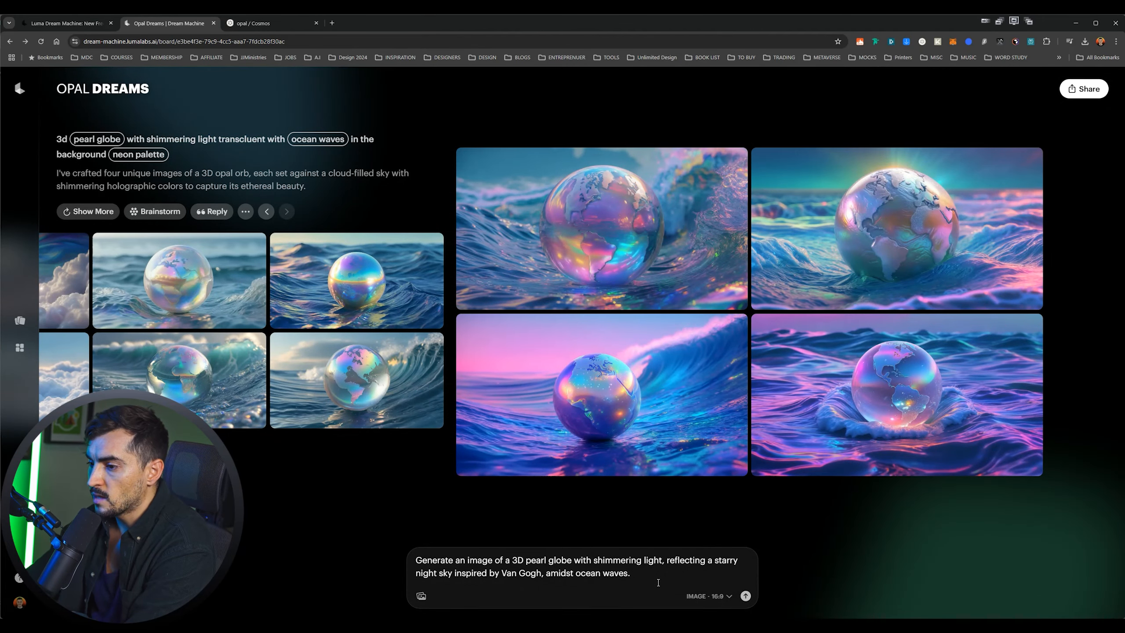
pyautogui.moveTo(658, 582); pyautogui.dragTo(428, 564)
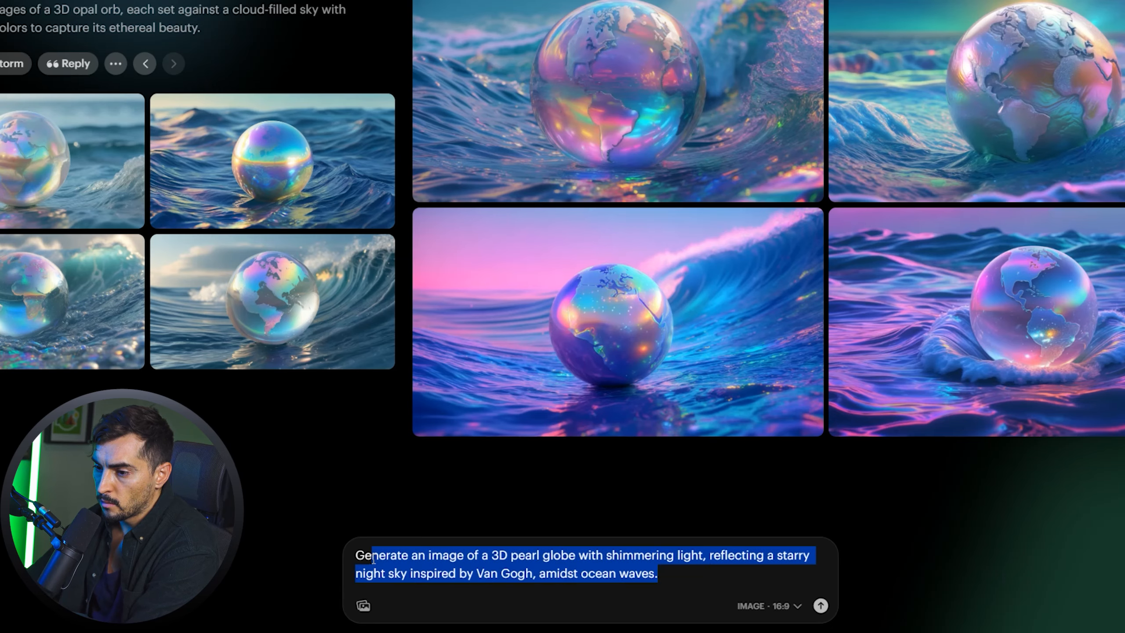
pyautogui.click(652, 572)
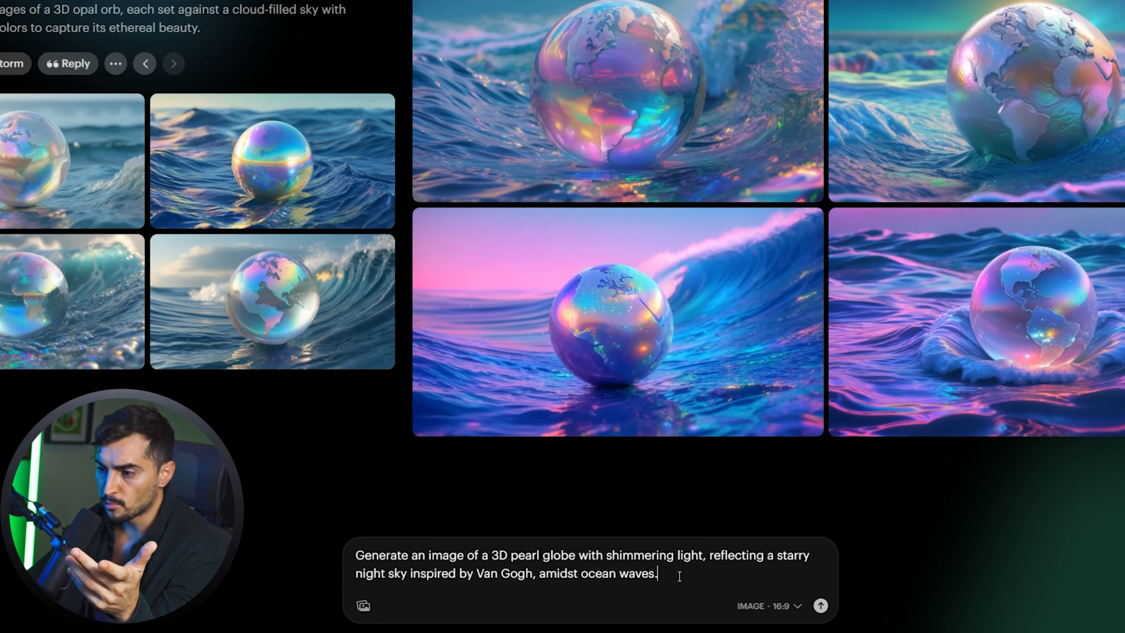
pyautogui.press('Return')
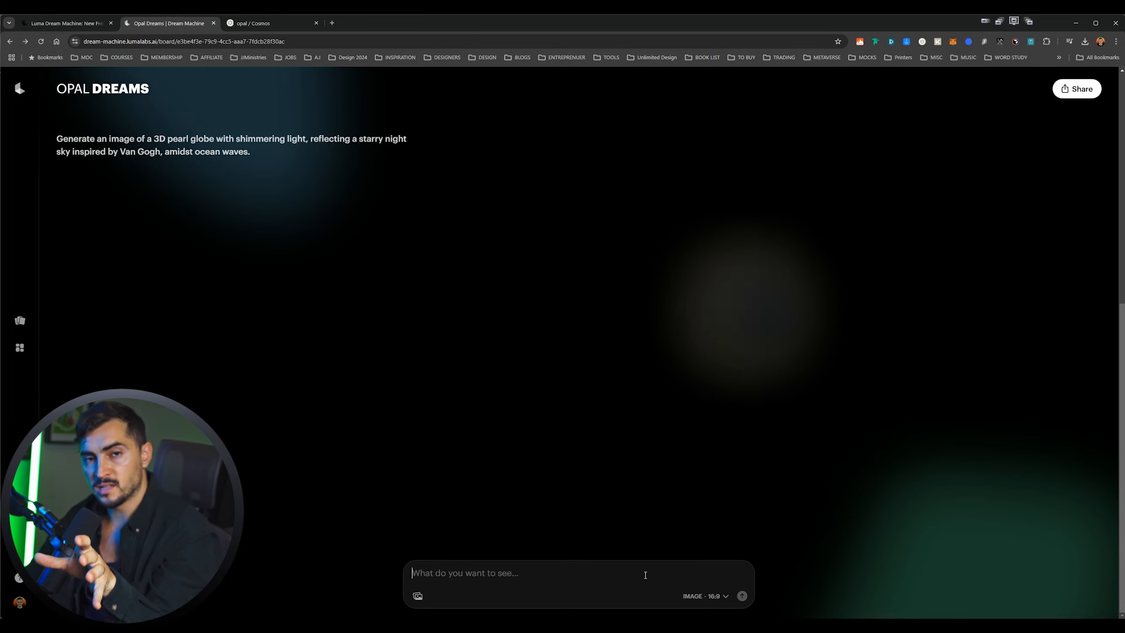
# Go back to the neon palette batch and compare its pearl globe images with the earlier ocean waves images.
pyautogui.scroll(5, 487, 425)
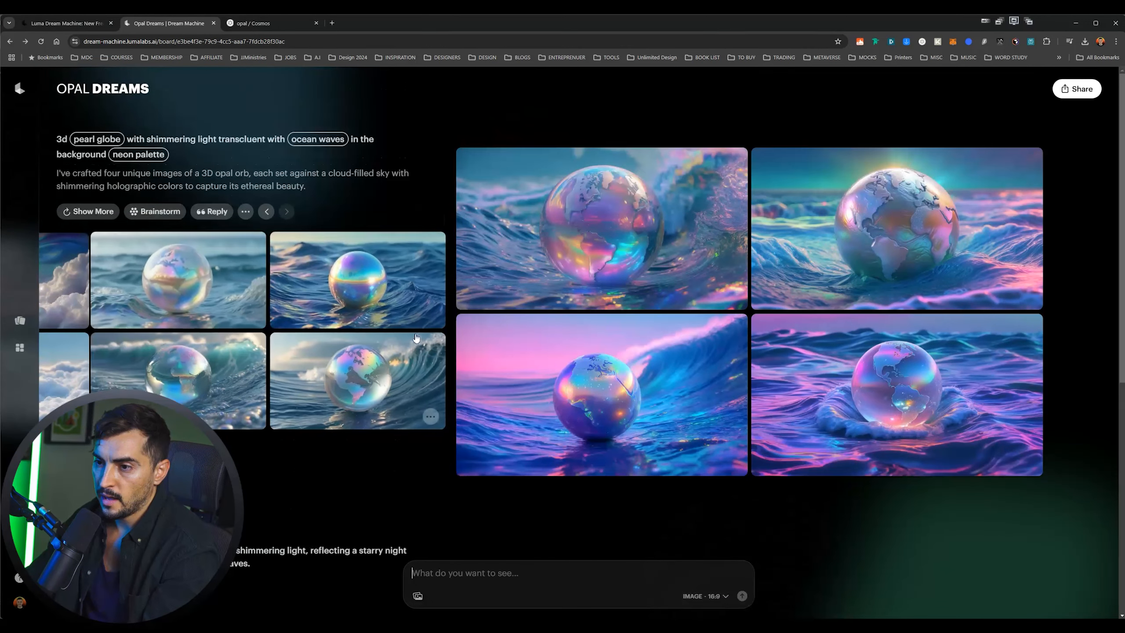
pyautogui.moveTo(485, 349); pyautogui.dragTo(979, 340)
pyautogui.moveTo(582, 351); pyautogui.dragTo(236, 327)
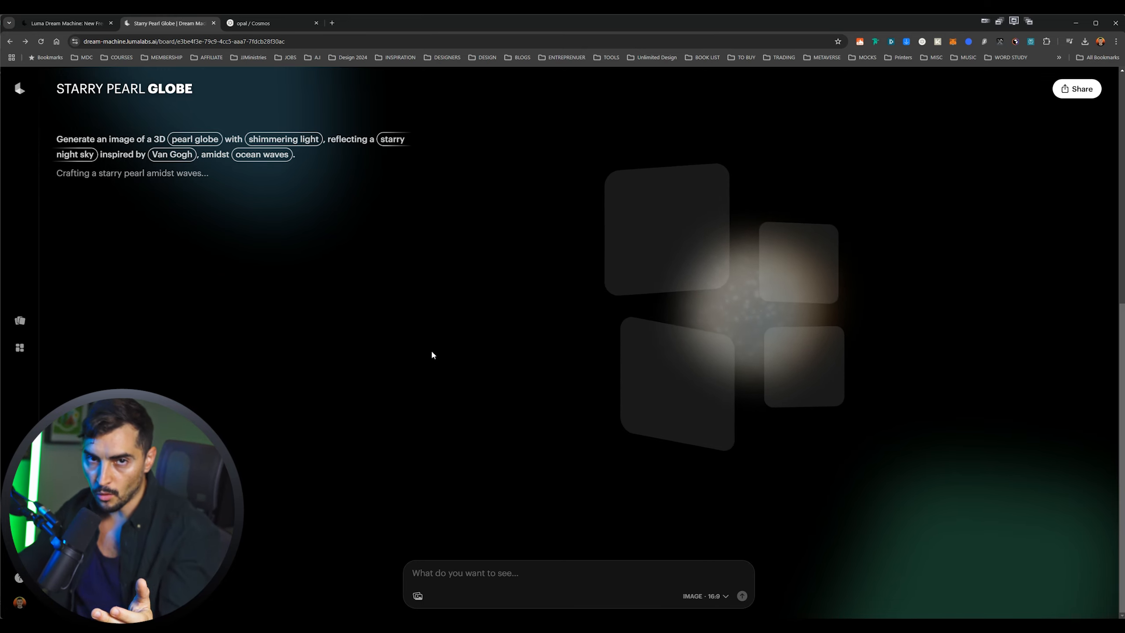
# Open the Boards overview and browse the existing boards down to Timeless Elegance and back.
pyautogui.click(20, 322)
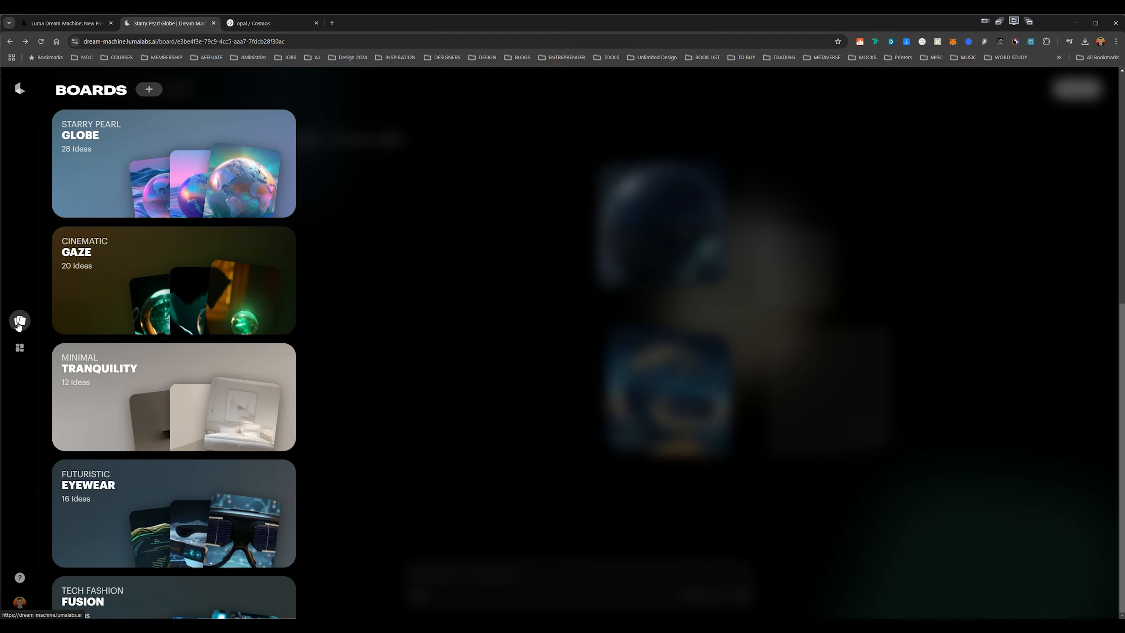
pyautogui.scroll(-2, 170, 180)
pyautogui.scroll(-5, 208, 207)
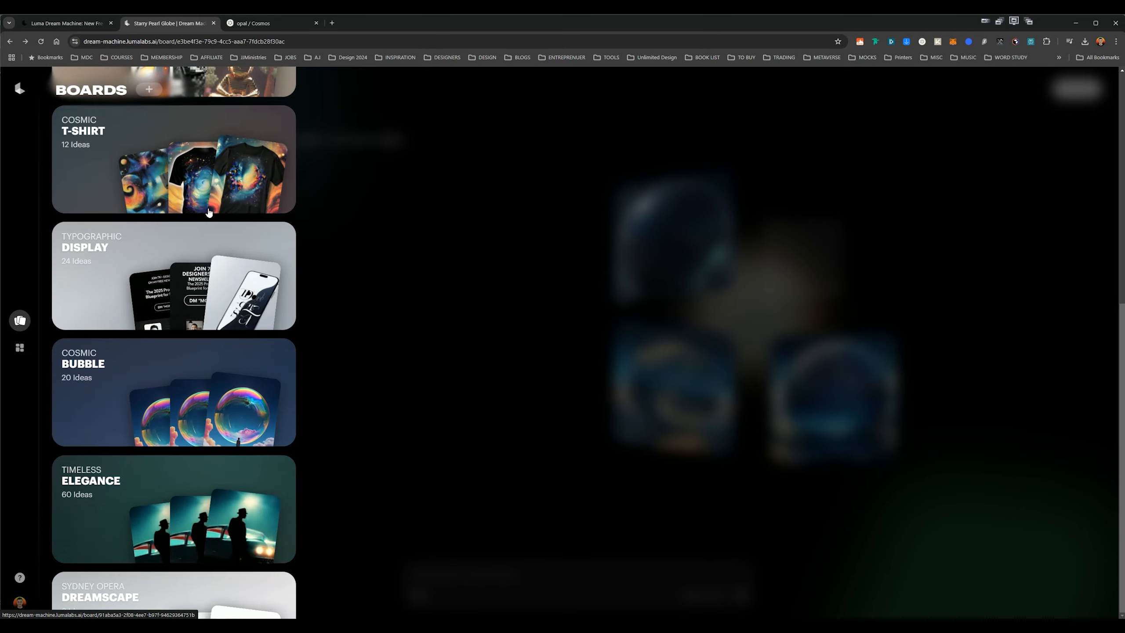
pyautogui.scroll(10, 204, 170)
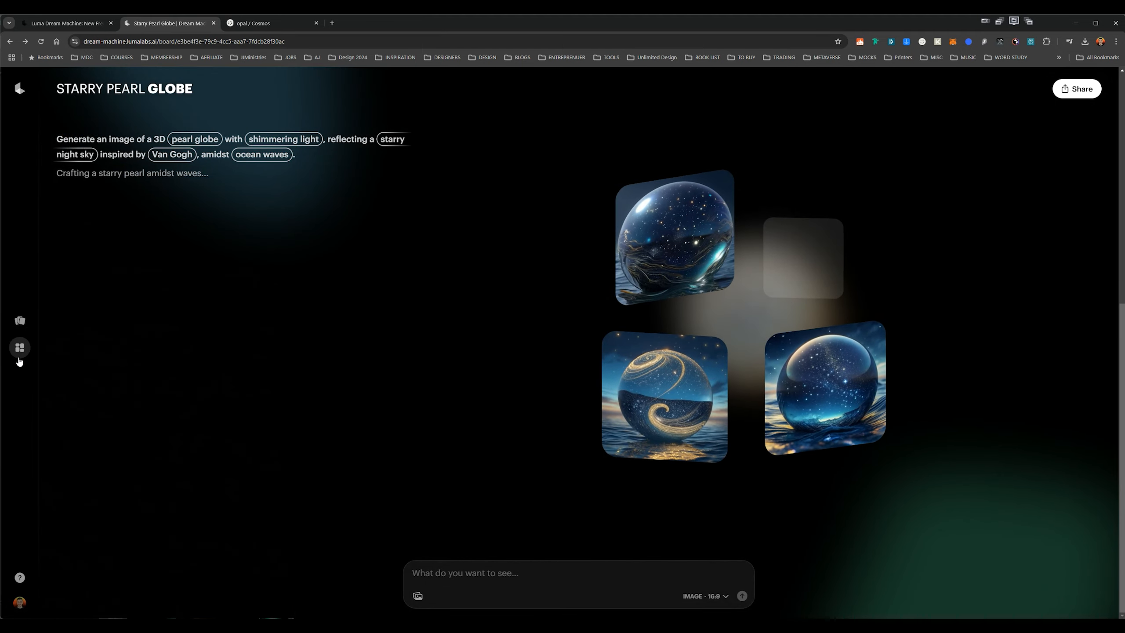
# Browse the Ideas gallery across all boards and filter it by Image, followed by Video.
pyautogui.moveTo(20, 349)
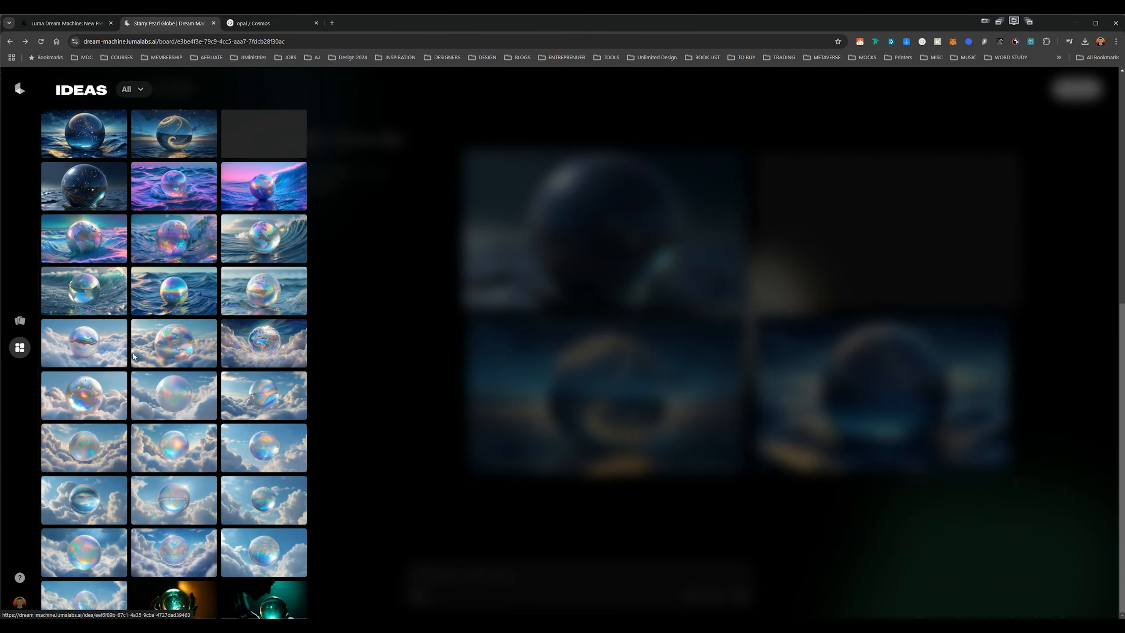
pyautogui.scroll(-5, 203, 221)
pyautogui.scroll(-15, 204, 224)
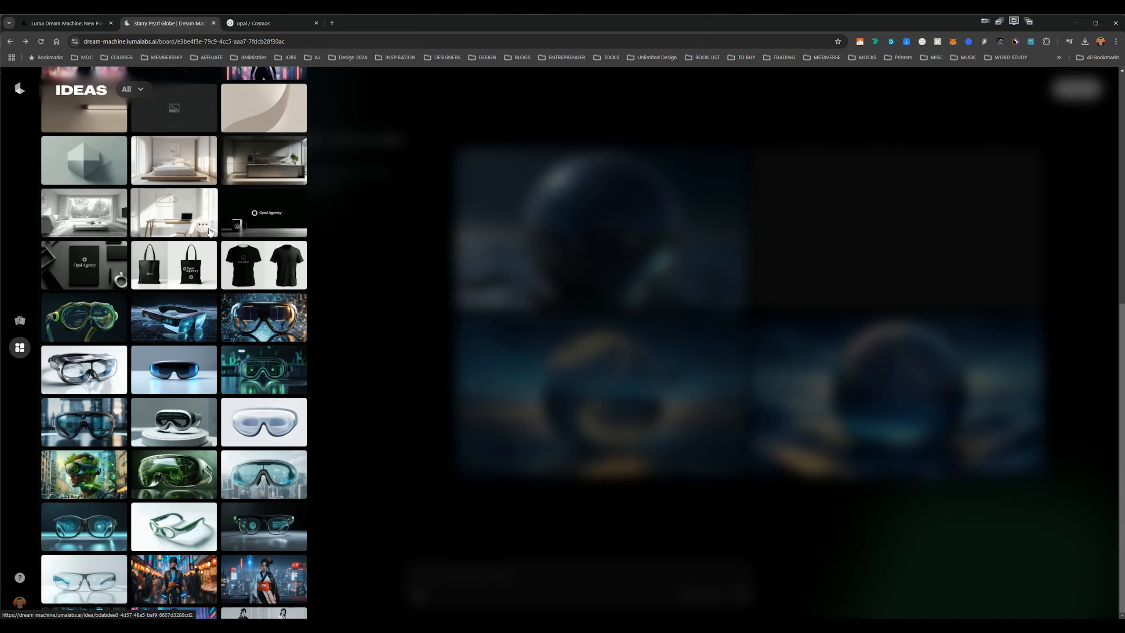
pyautogui.scroll(18, 206, 231)
pyautogui.click(143, 90)
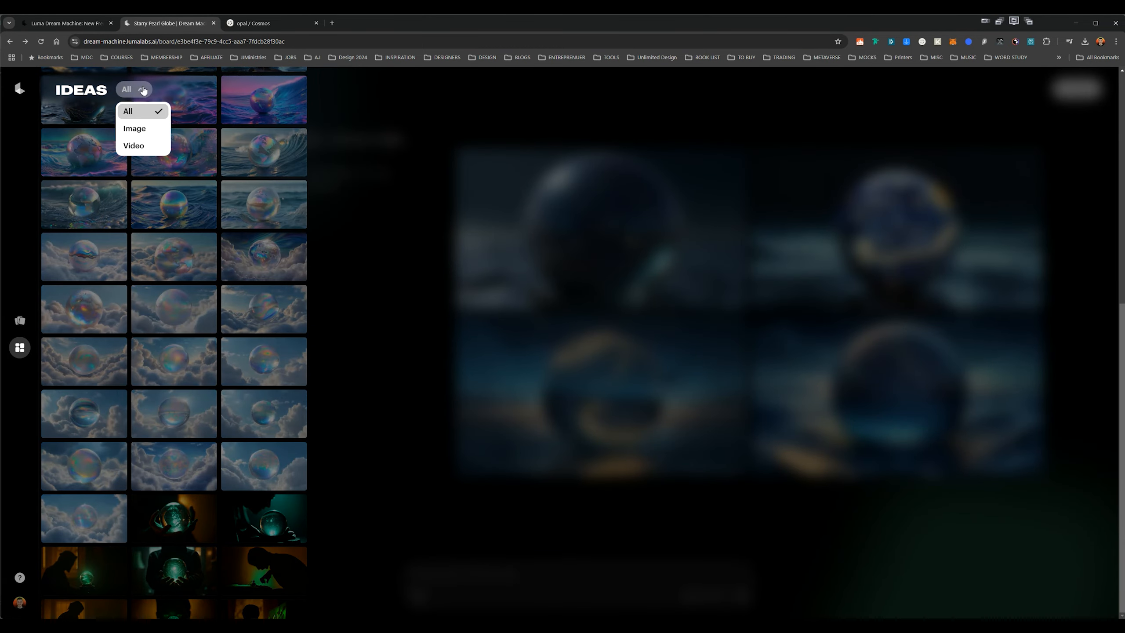
pyautogui.click(139, 128)
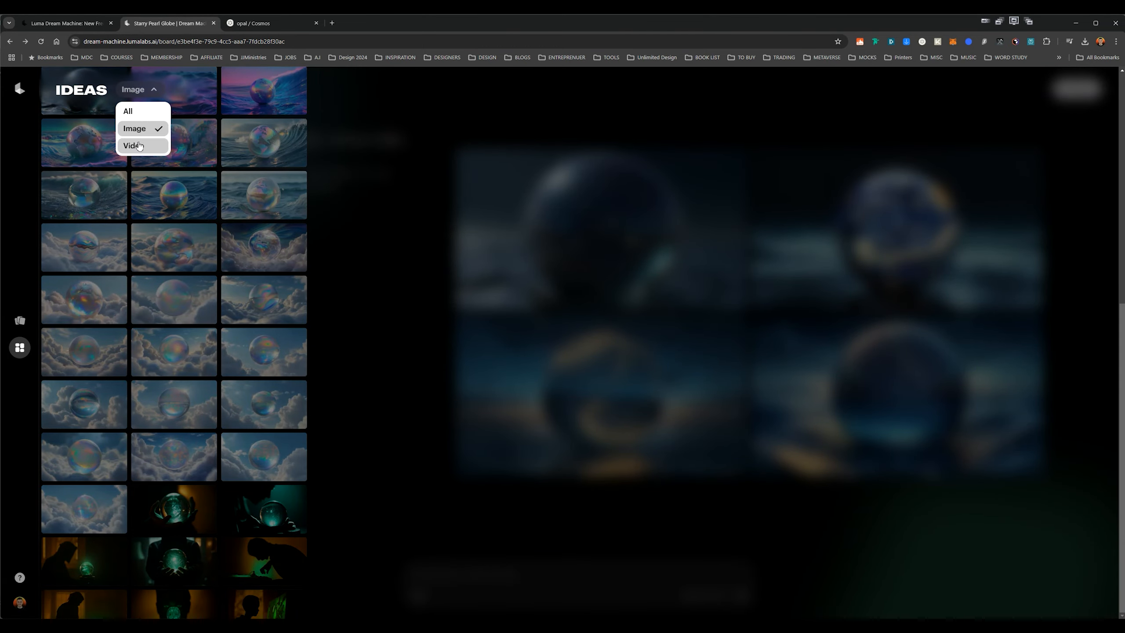
pyautogui.click(149, 145)
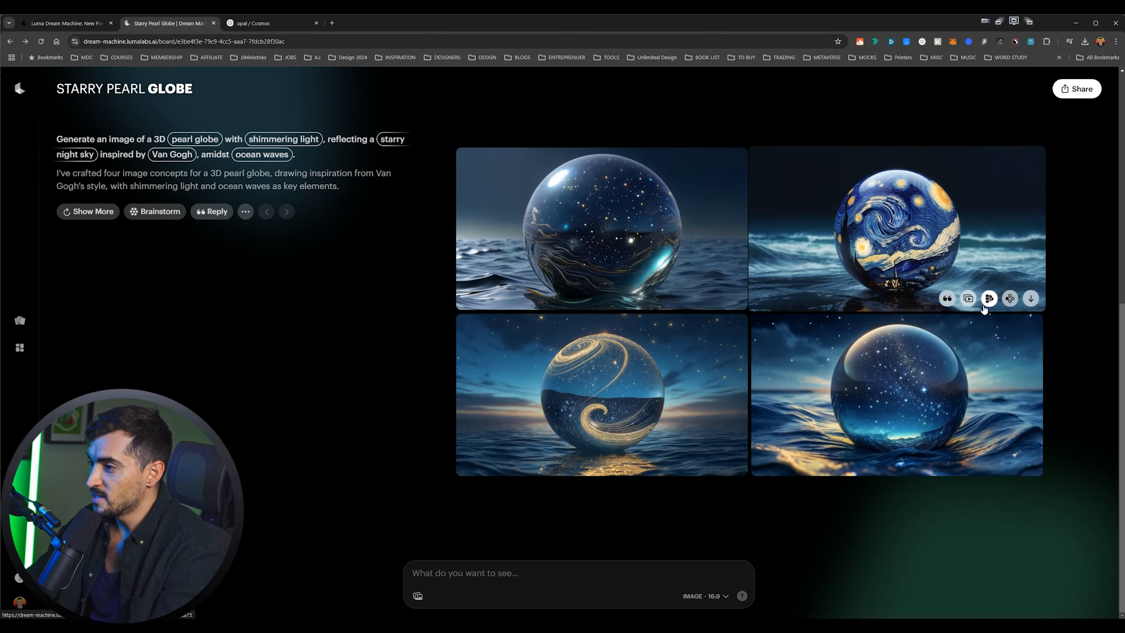
# Review the four starry night pearl globe images at full size and return to the board.
pyautogui.click(864, 230)
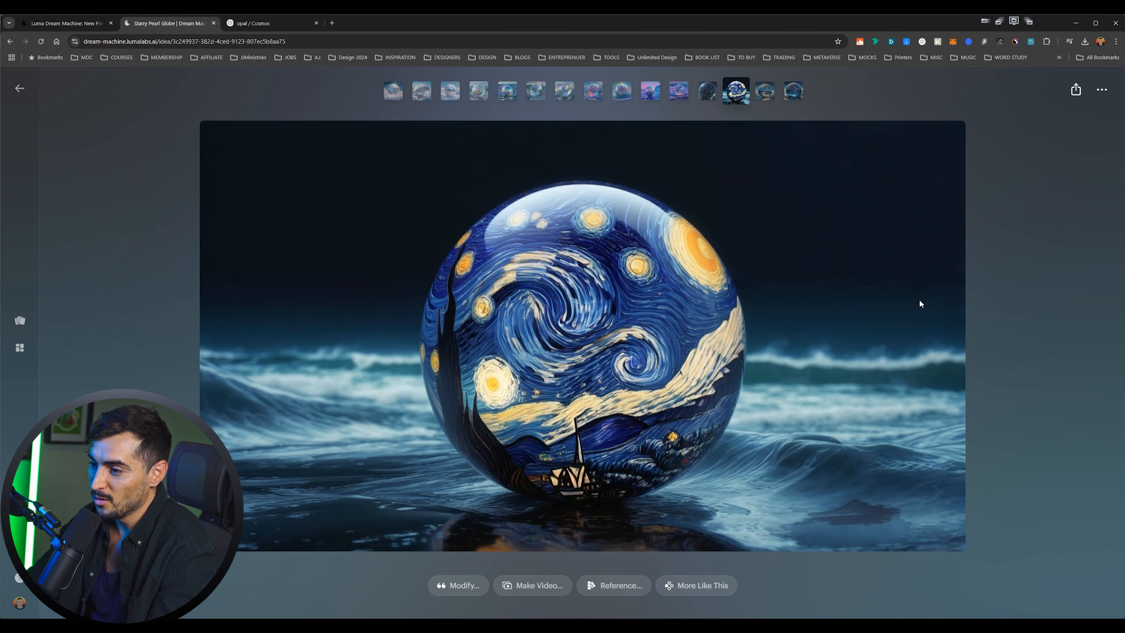
pyautogui.press('Left')
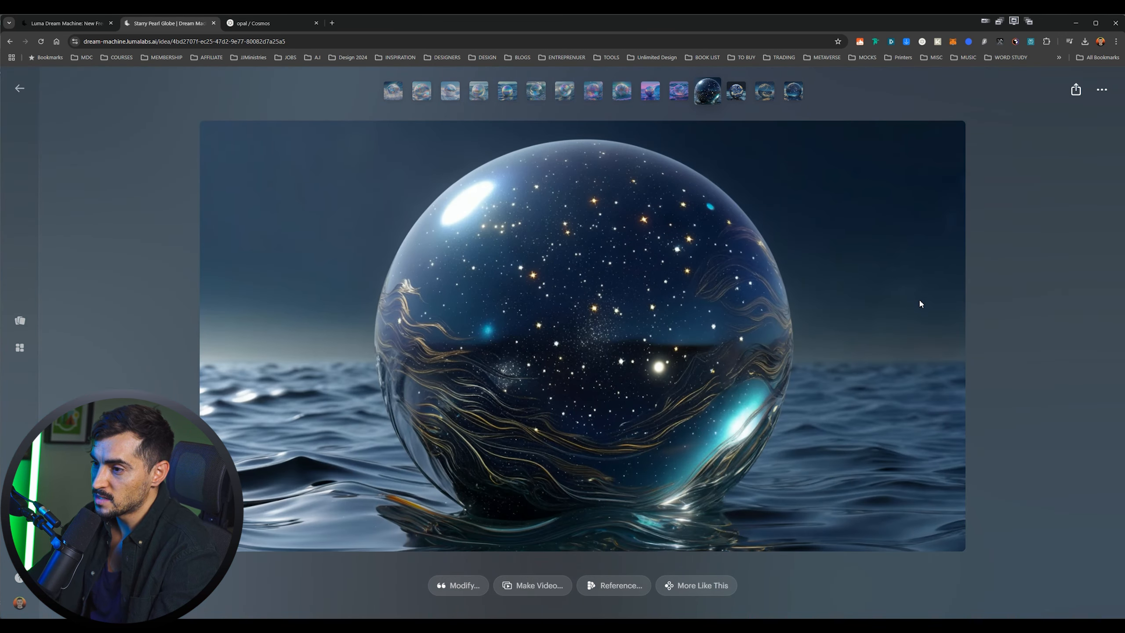
pyautogui.press('Right')
pyautogui.press('Right')
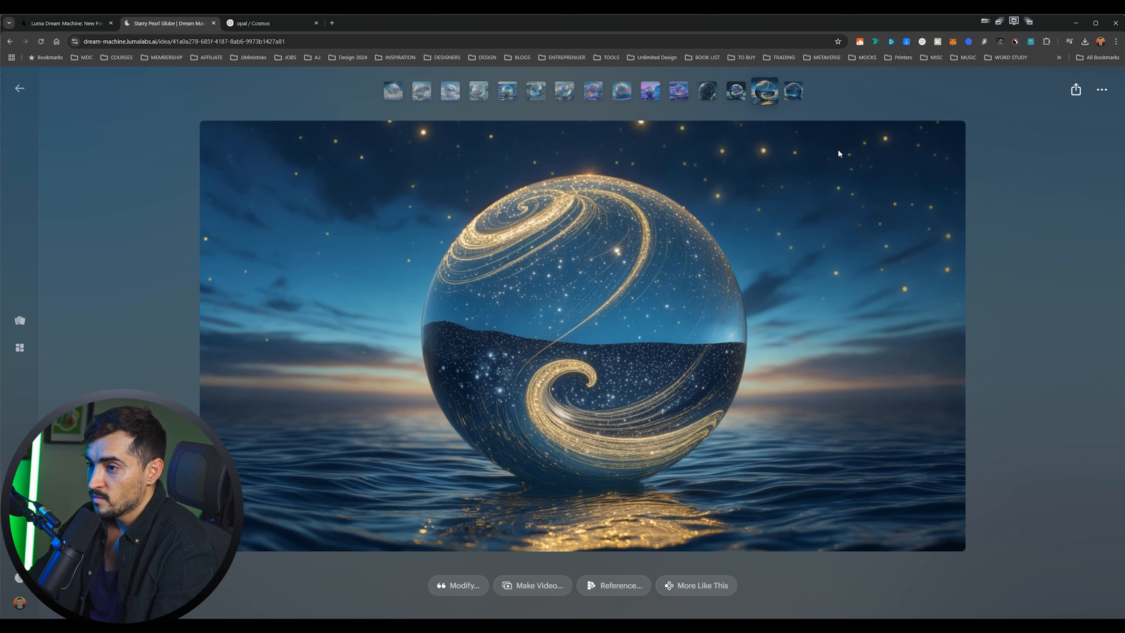
pyautogui.press('Right')
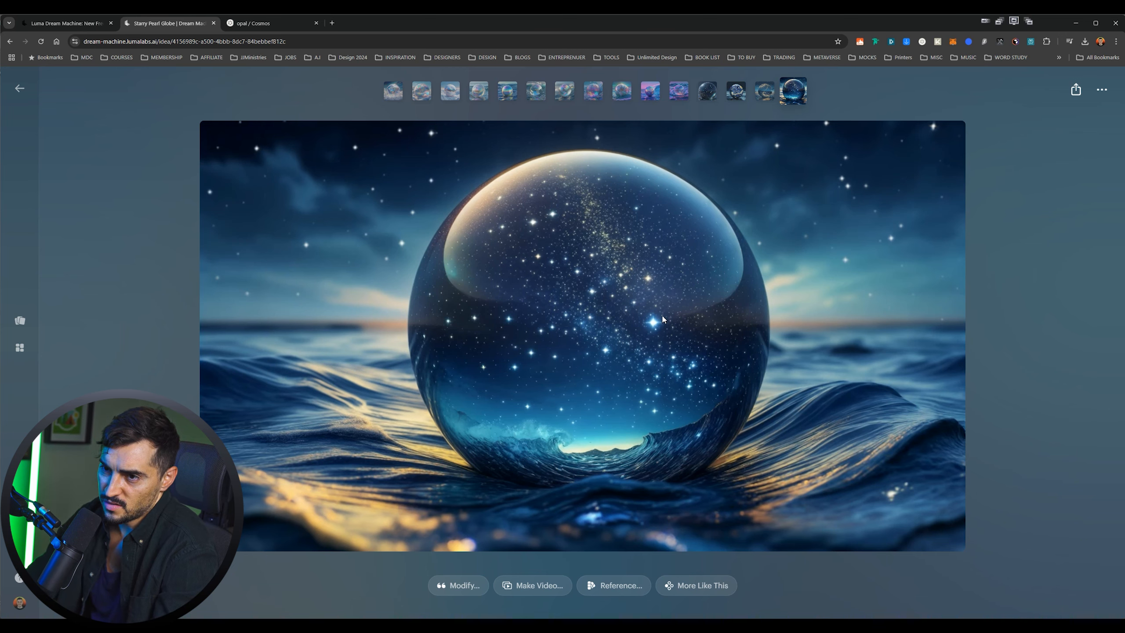
pyautogui.press('Escape')
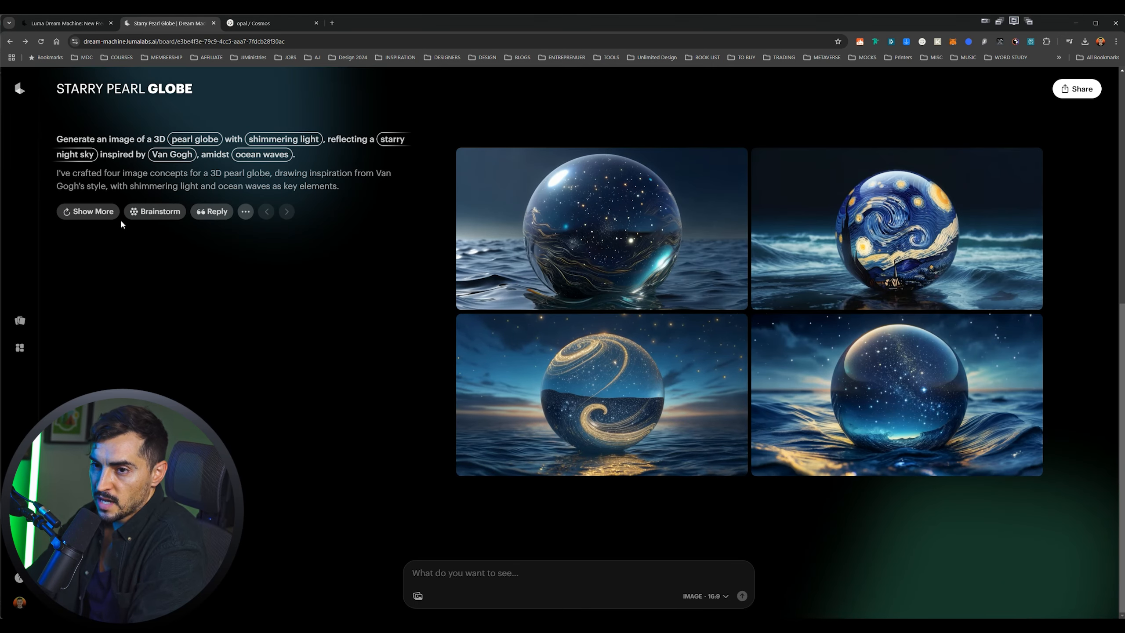
# Generate more variation batches from the Van Gogh starry night pearl globe prompt.
pyautogui.click(91, 212)
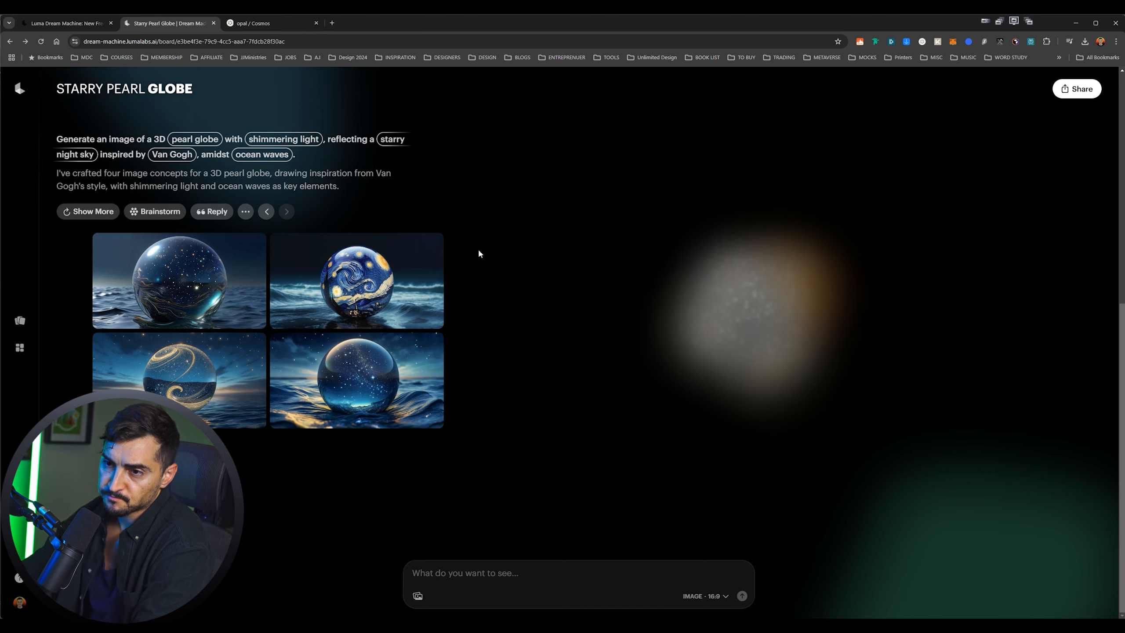
pyautogui.click(76, 213)
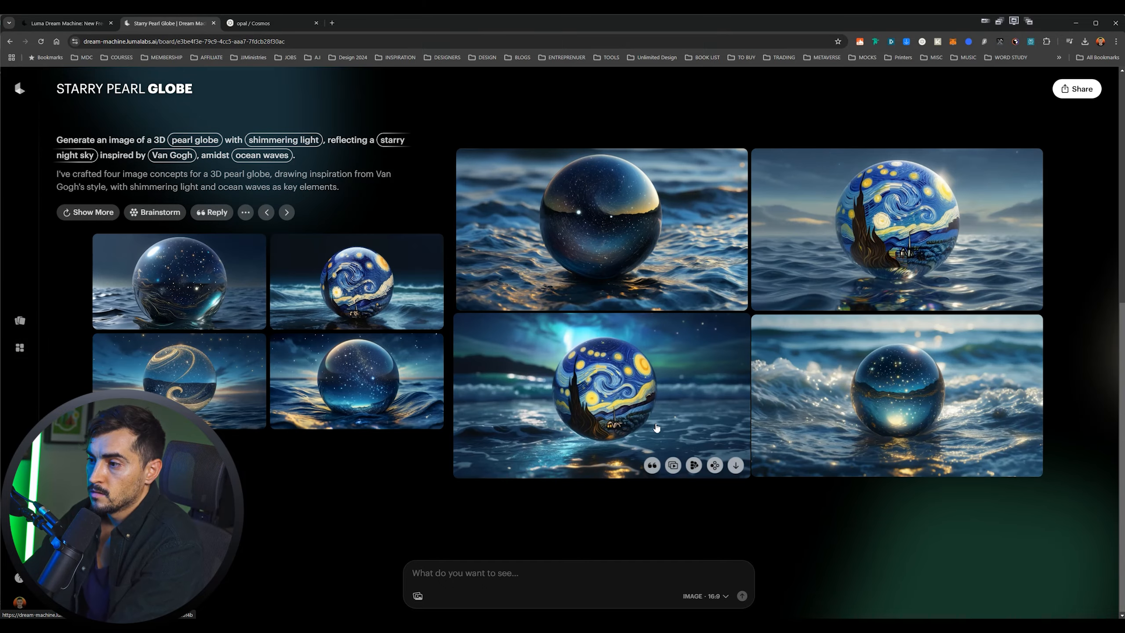
# Compare the additional Van Gogh starry night globe variations at full size and return to the board.
pyautogui.click(600, 399)
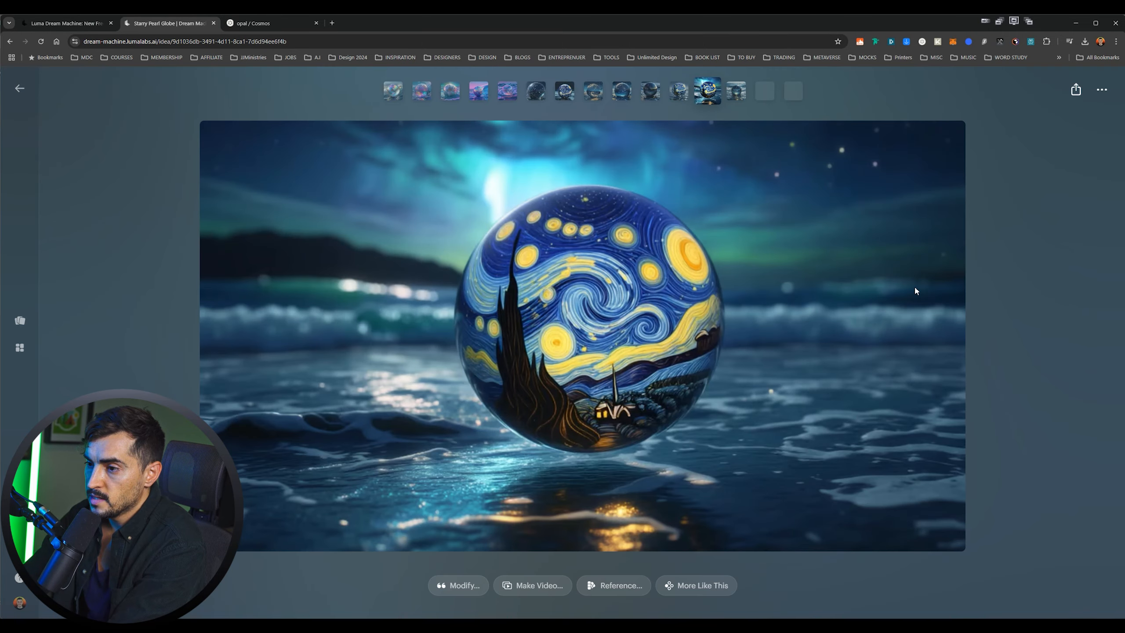
pyautogui.press('Right')
pyautogui.press('Left')
pyautogui.press('Left')
pyautogui.press('Left')
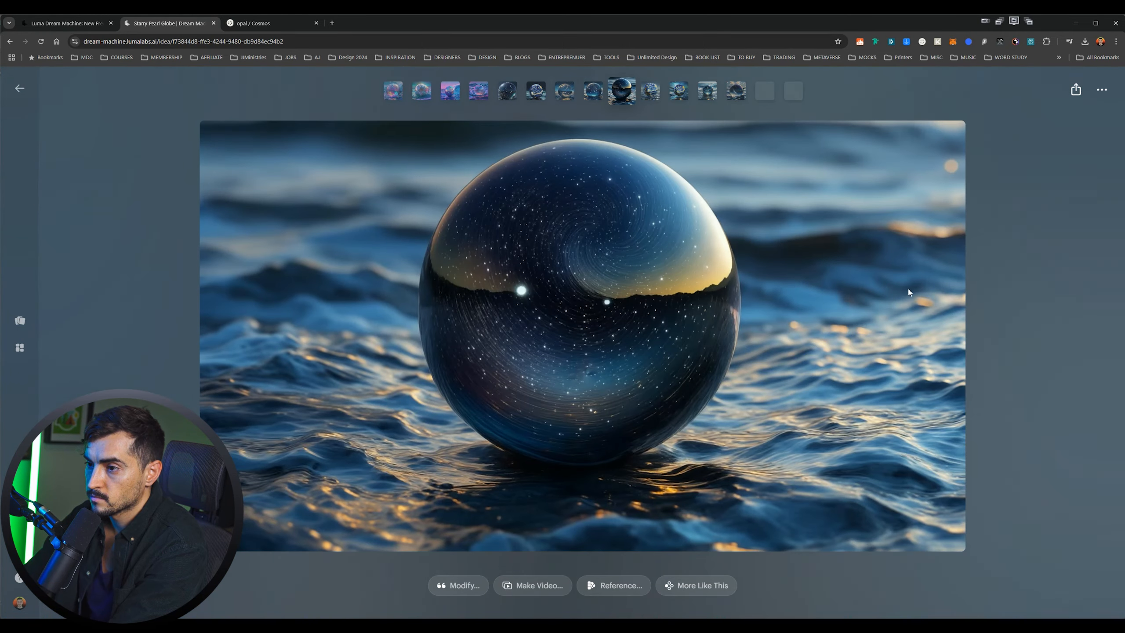
pyautogui.press('Right')
pyautogui.press('Right')
pyautogui.press('Right')
pyautogui.press('Right')
pyautogui.press('Right')
pyautogui.press('Right')
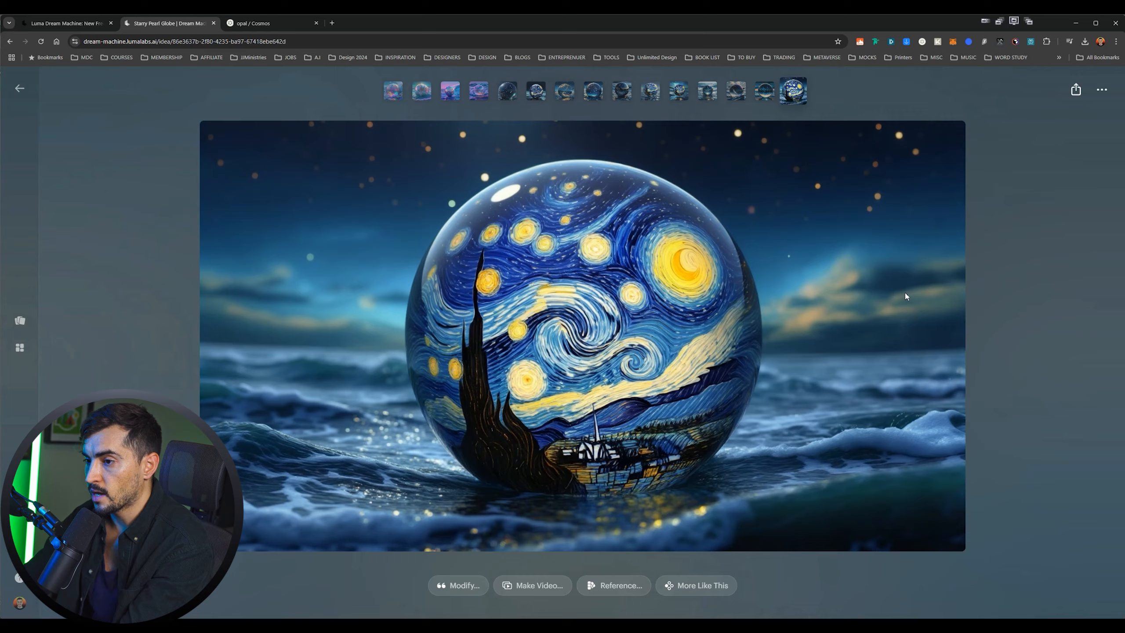
pyautogui.press('Escape')
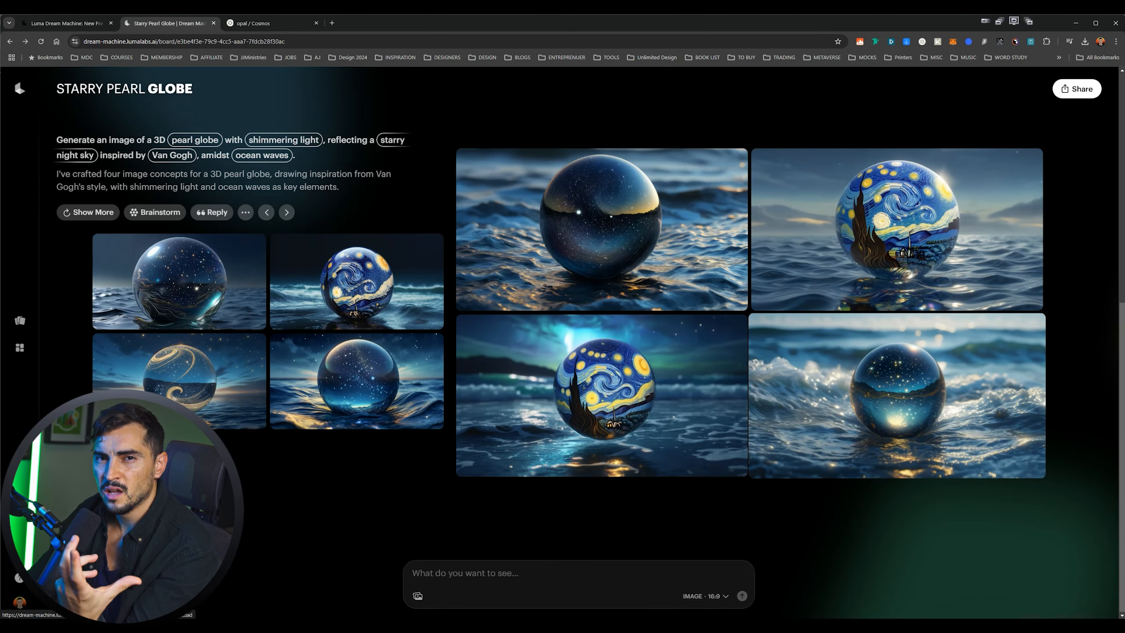
# Start a keyframe video from the Starry Night globe image with the green aurora sky in the second batch.
pyautogui.hscroll(6, 1048, 364)
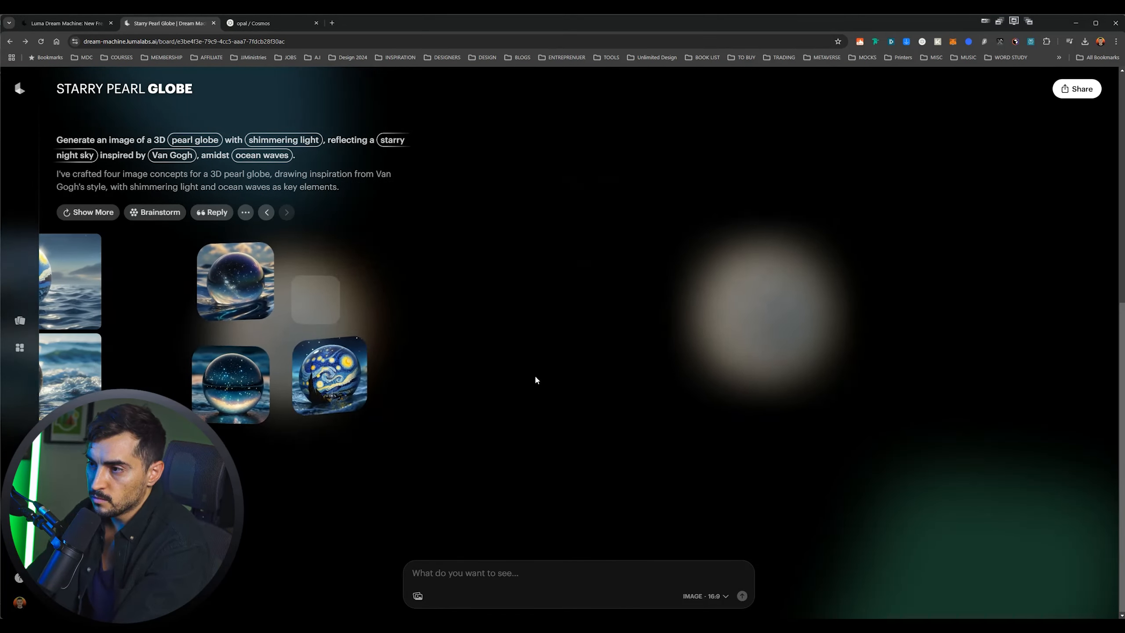
pyautogui.hscroll(-4, 535, 379)
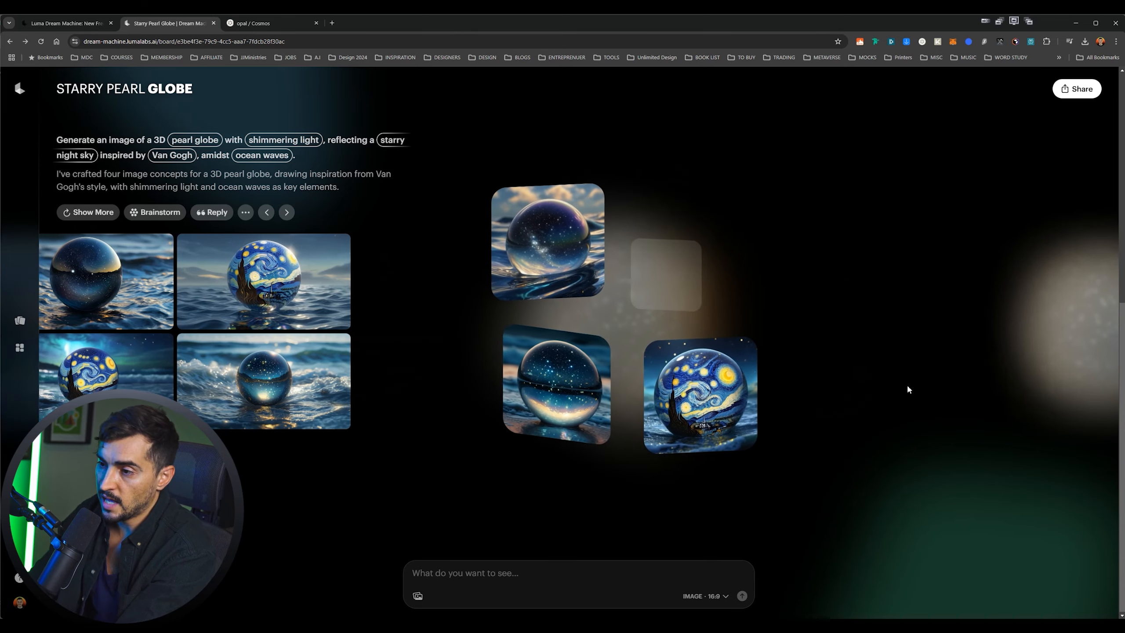
pyautogui.hscroll(-3, 871, 383)
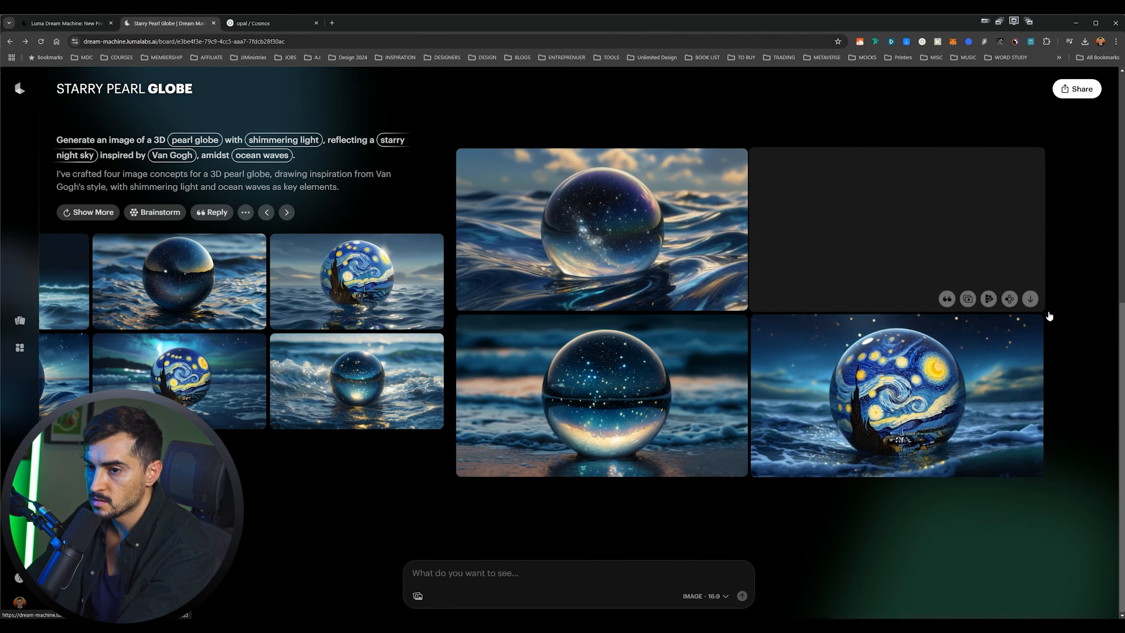
pyautogui.hscroll(-3, 1049, 316)
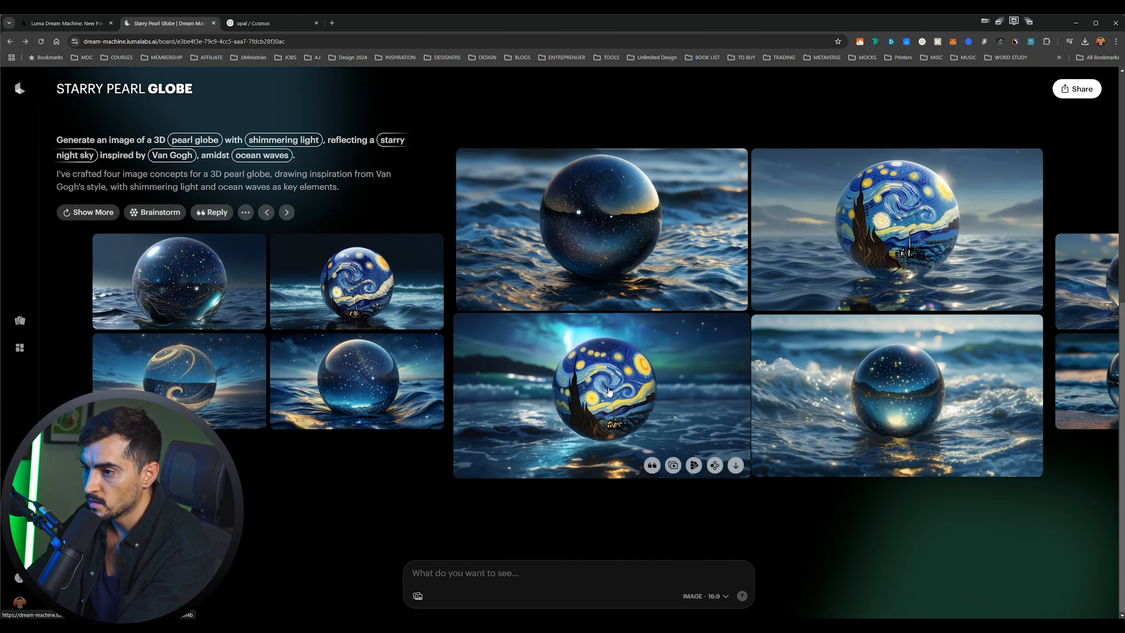
pyautogui.click(684, 425)
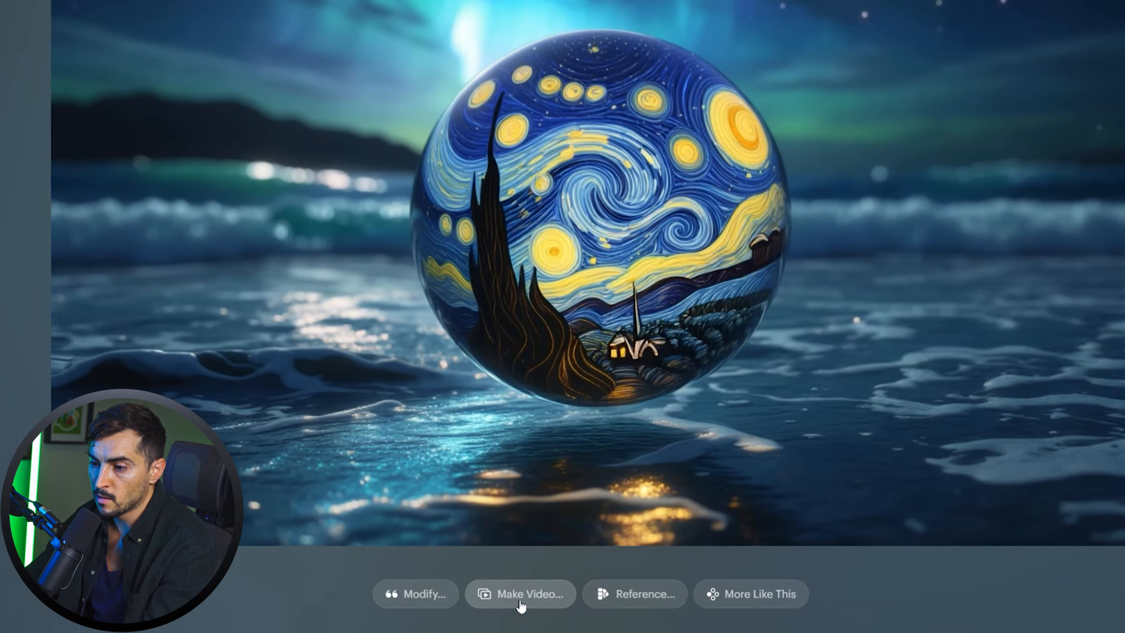
pyautogui.click(521, 605)
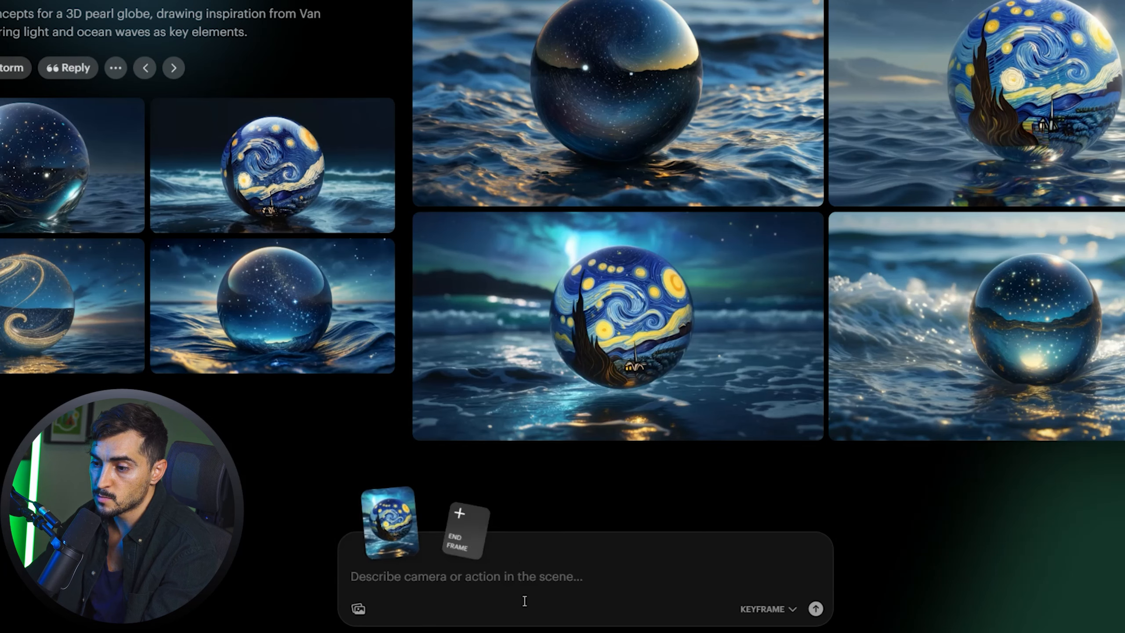
# Generate a video from the Starry Night globe start frame with the prompt "camera orbit right", leaving the end frame empty.
pyautogui.click(453, 496)
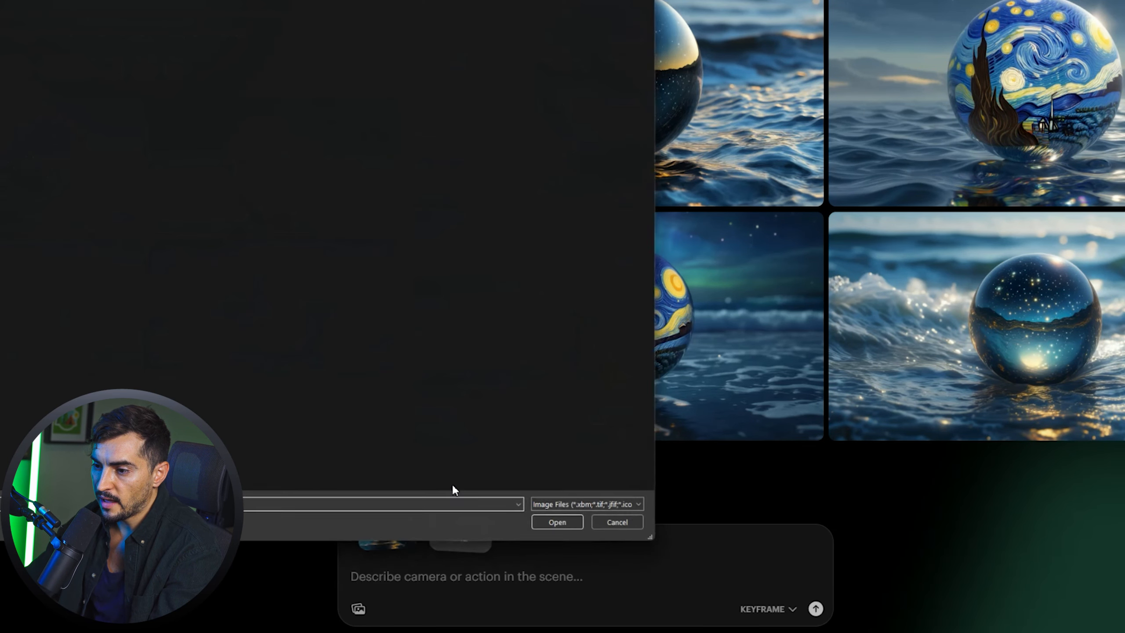
pyautogui.press('Escape')
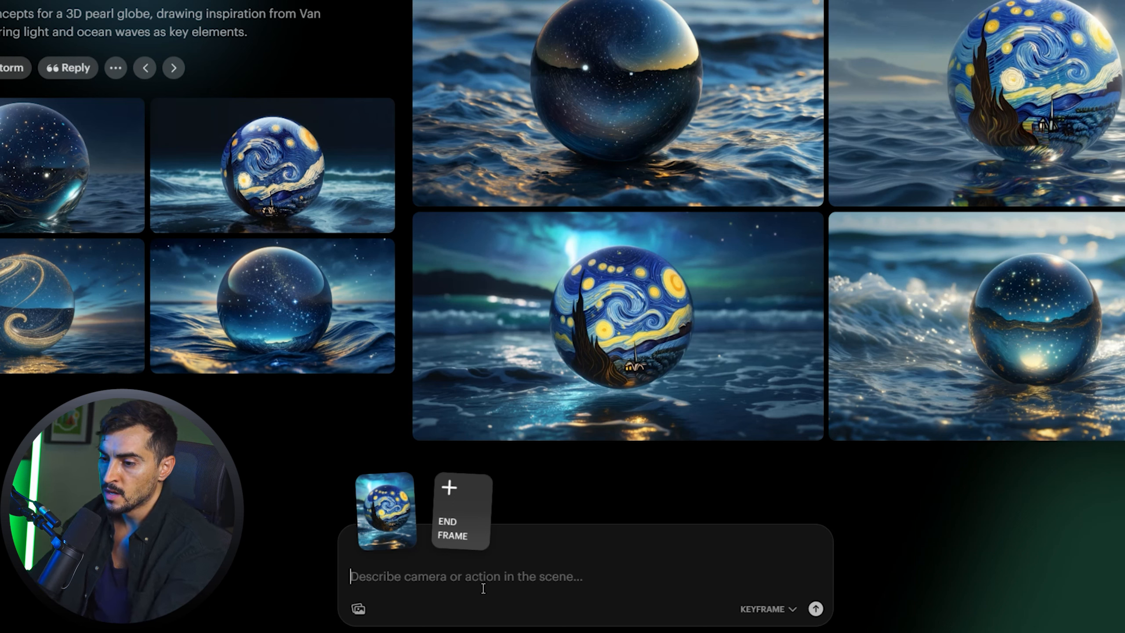
pyautogui.write('cam')
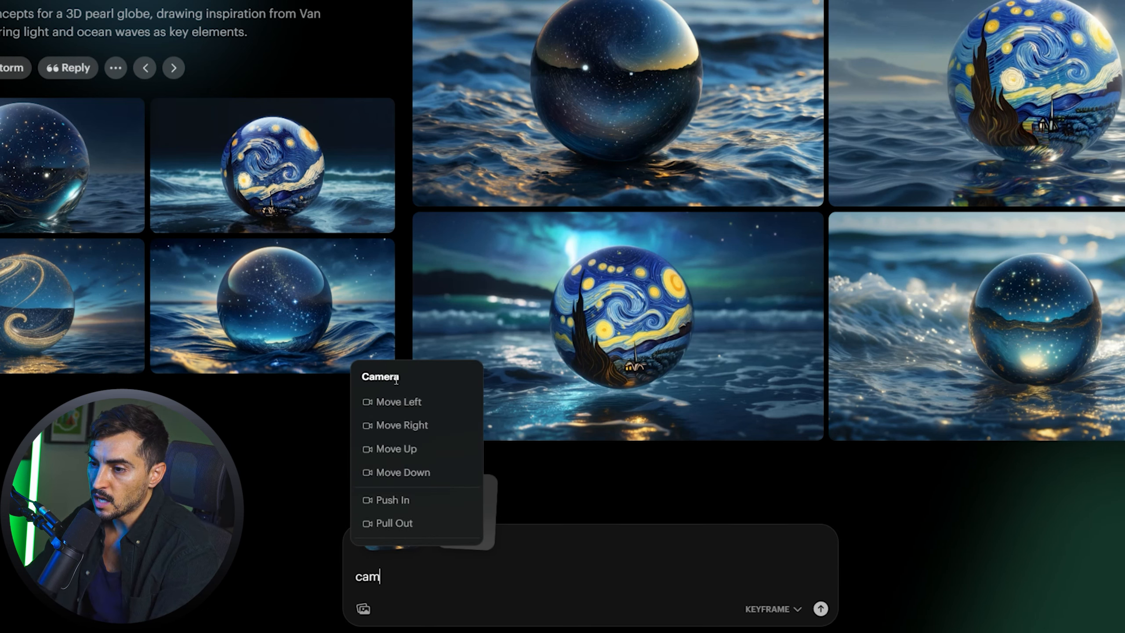
pyautogui.moveTo(433, 412)
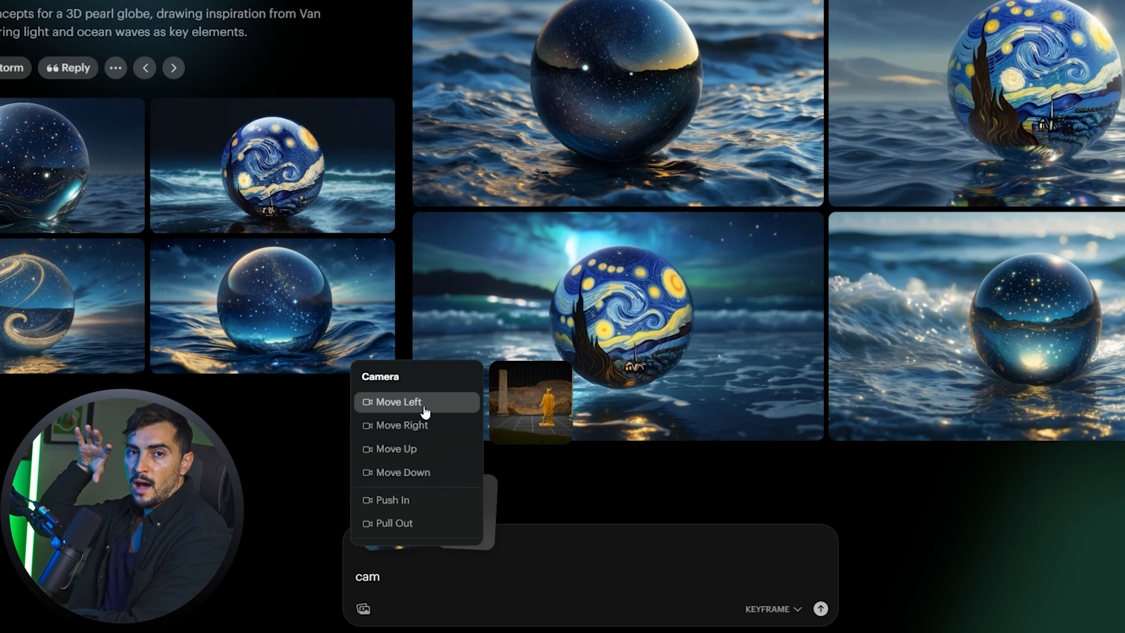
pyautogui.scroll(-1, 425, 412)
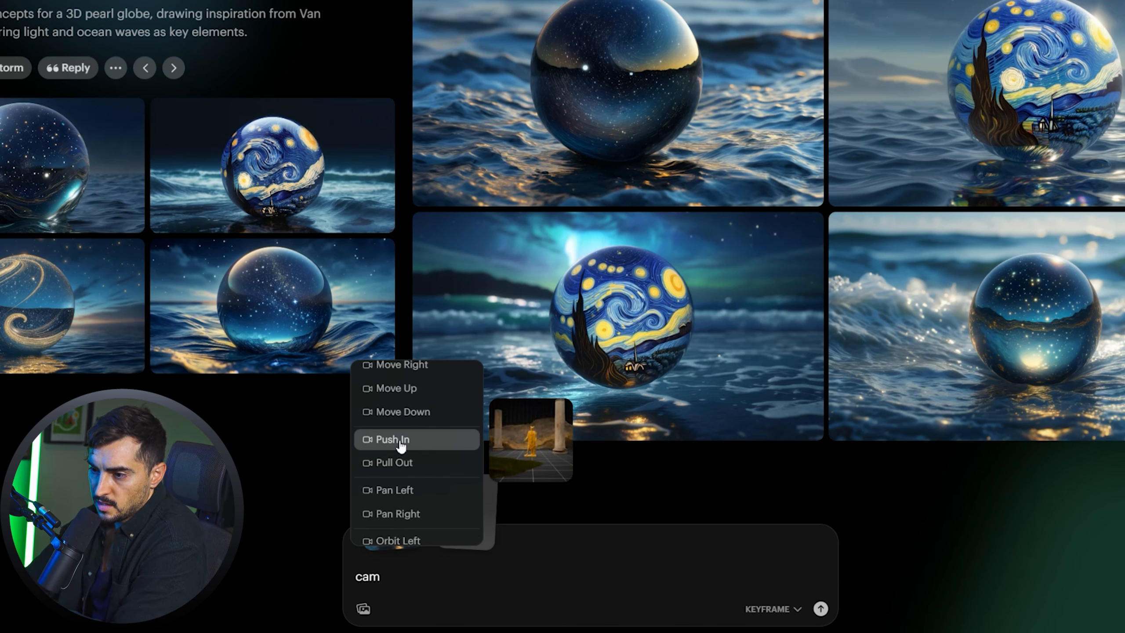
pyautogui.scroll(-2, 409, 470)
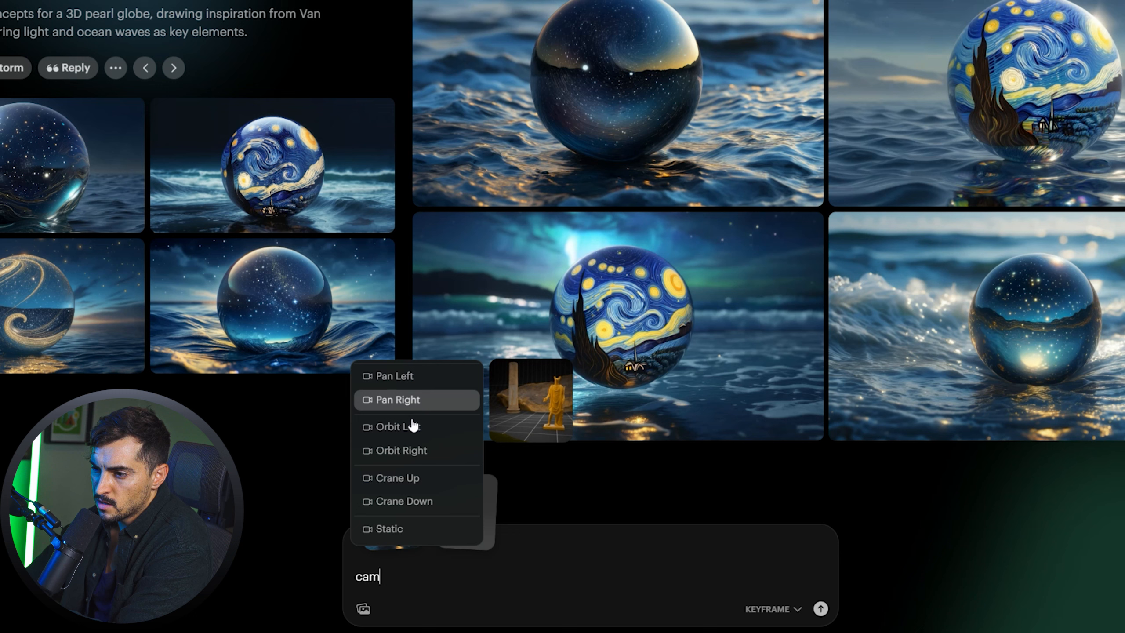
pyautogui.click(401, 451)
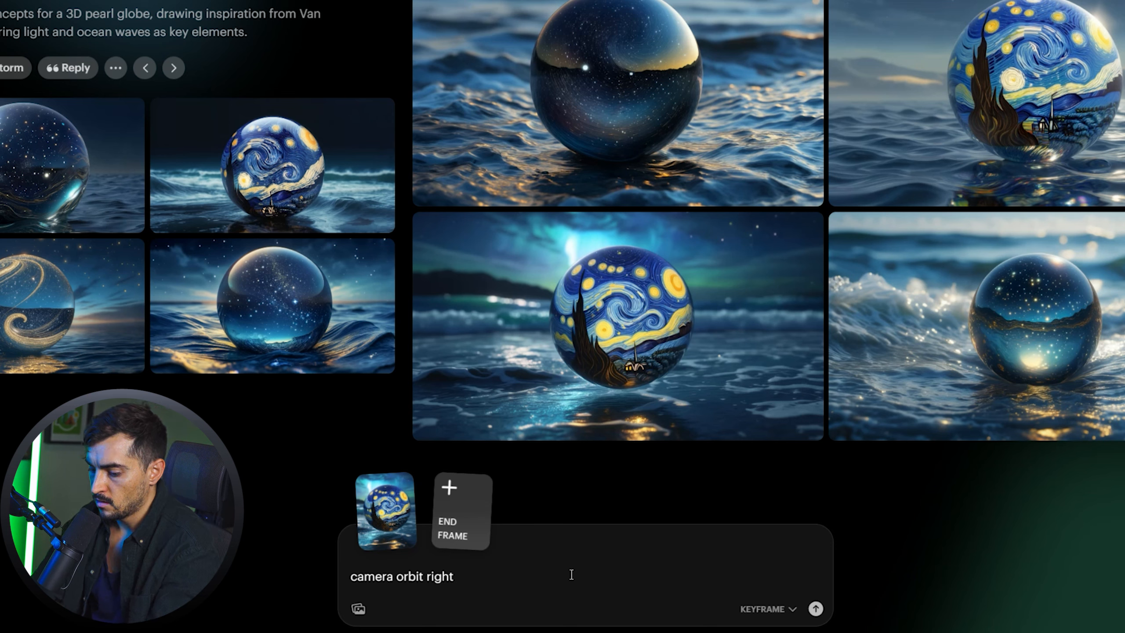
pyautogui.write('orb floati')
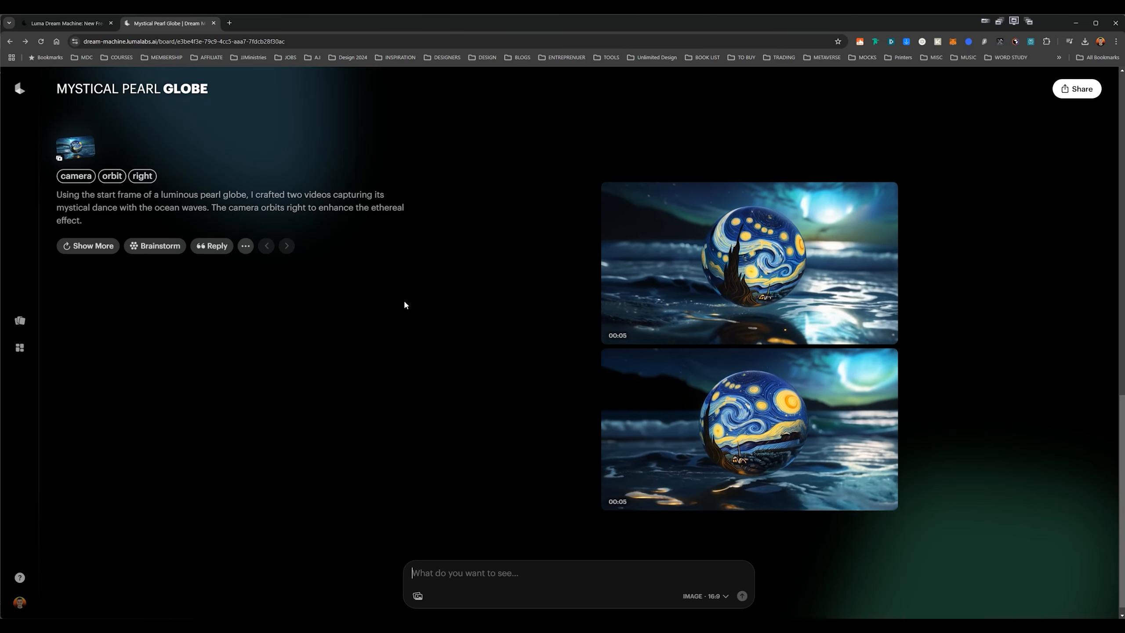
# Compare the two camera-orbit videos of the Starry Night globe at full size.
pyautogui.click(767, 222)
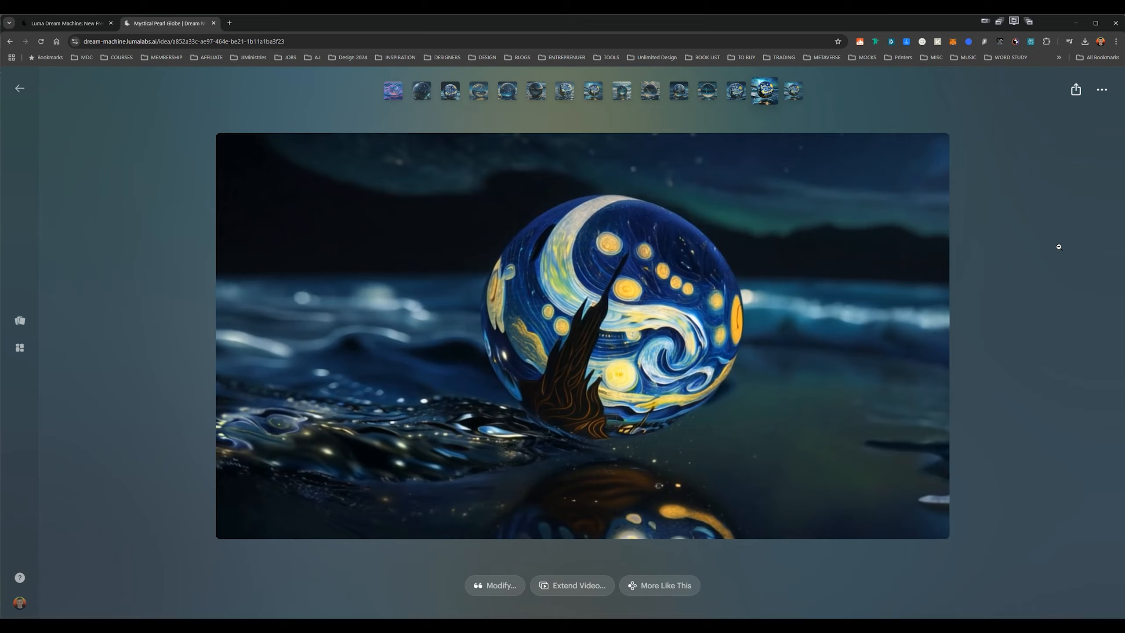
pyautogui.press('Right')
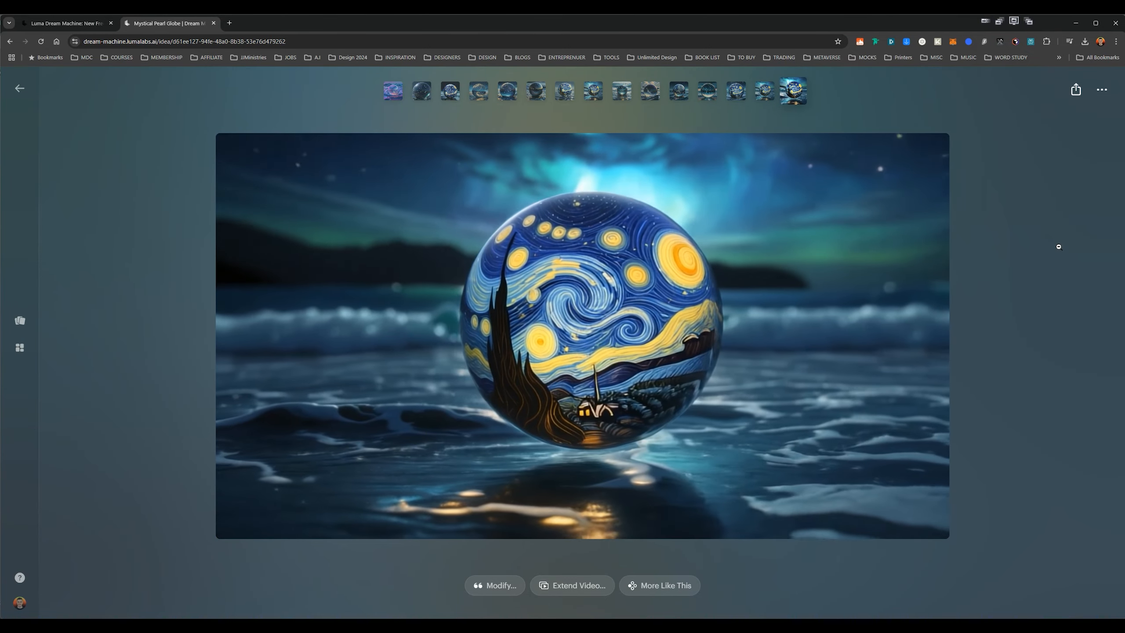
pyautogui.press('Left')
pyautogui.press('Right')
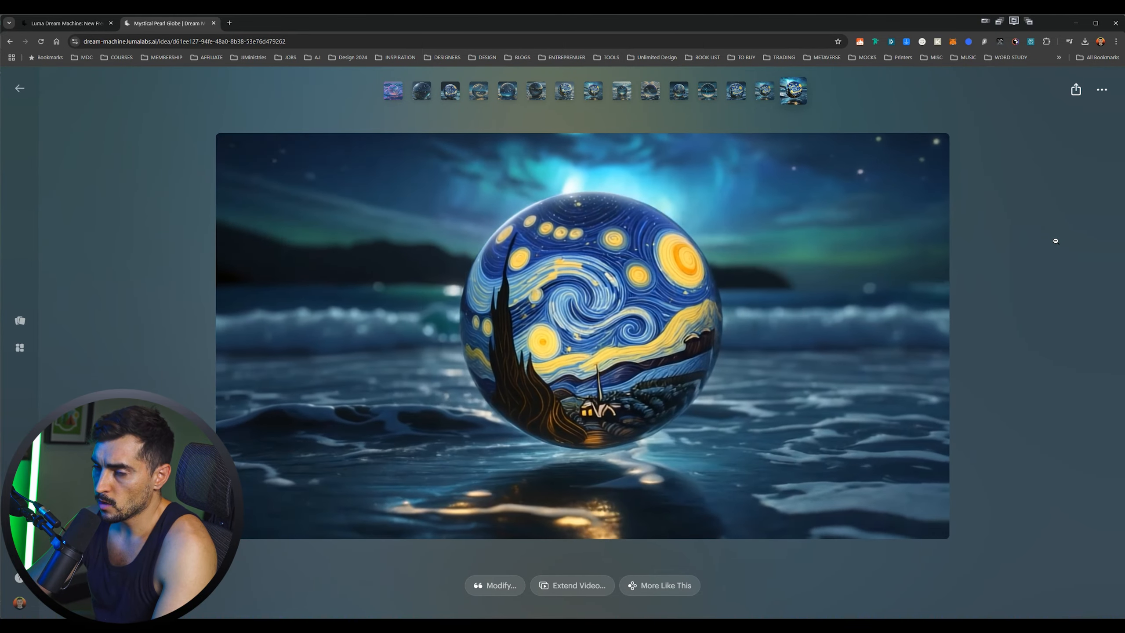
pyautogui.click(1056, 240)
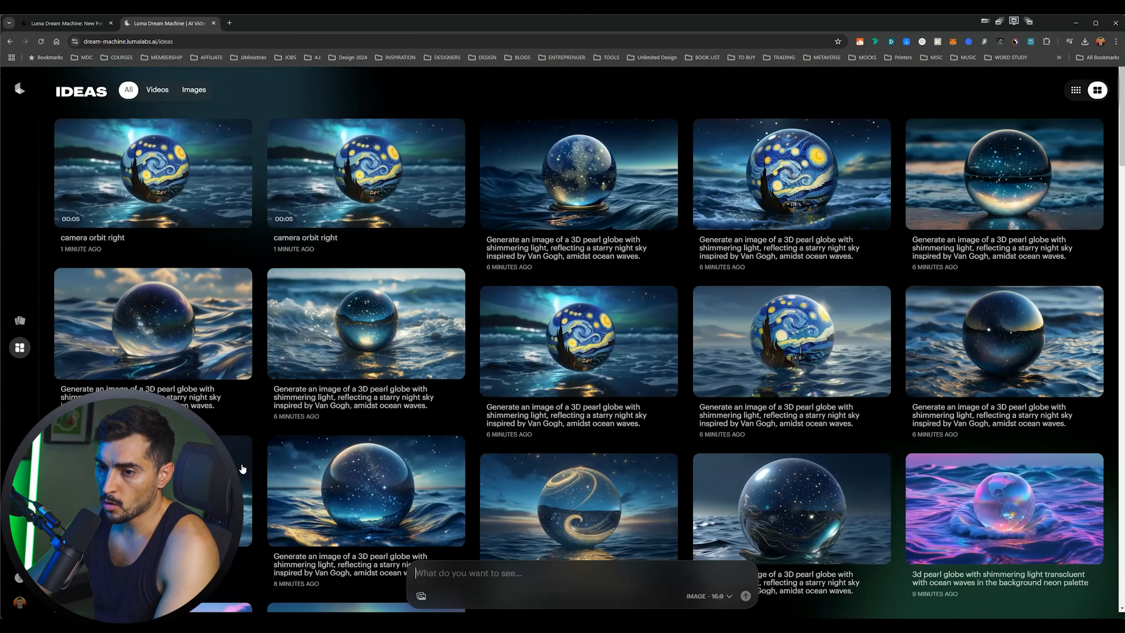
# Start a new board and upload the photo of the masked figure in black techwear as the video's start frame.
pyautogui.click(19, 316)
pyautogui.click(578, 586)
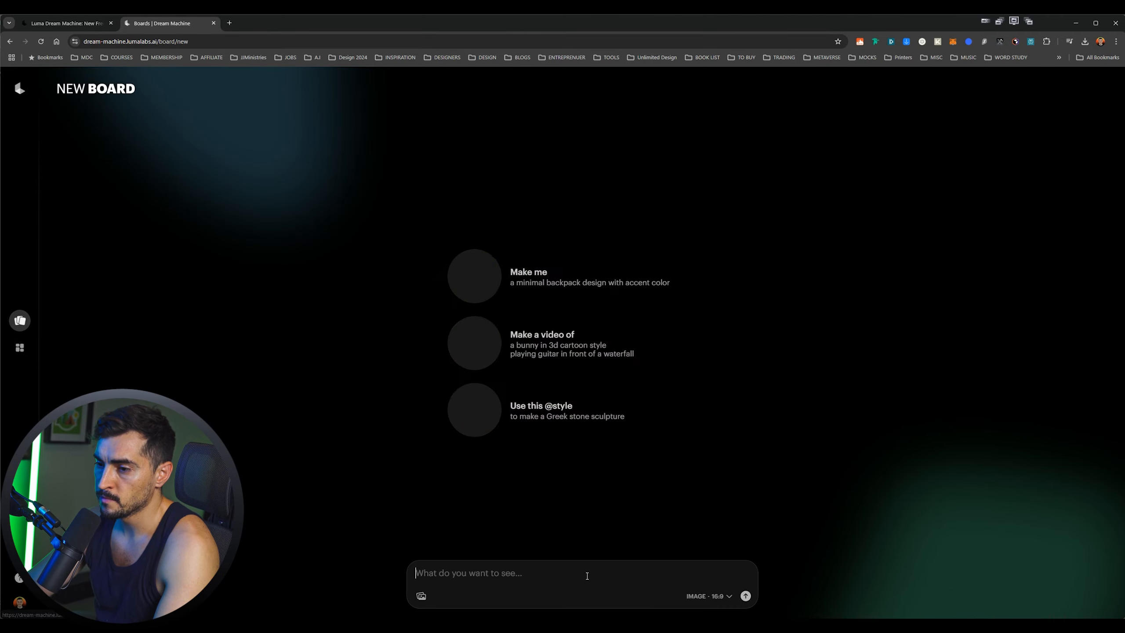
pyautogui.click(420, 596)
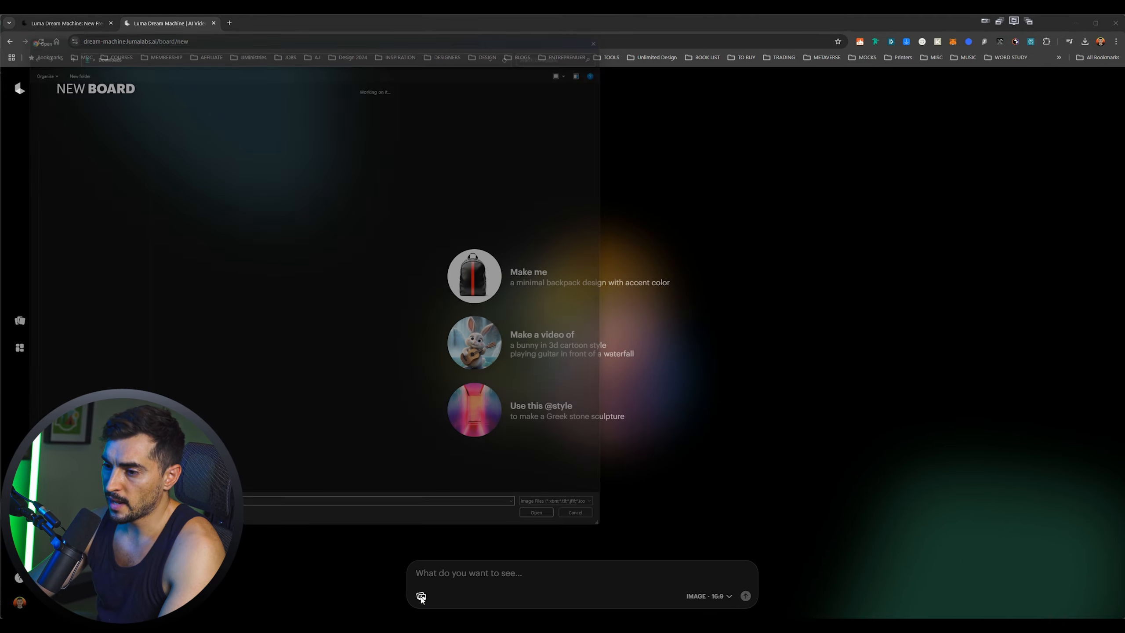
pyautogui.doubleClick(195, 128)
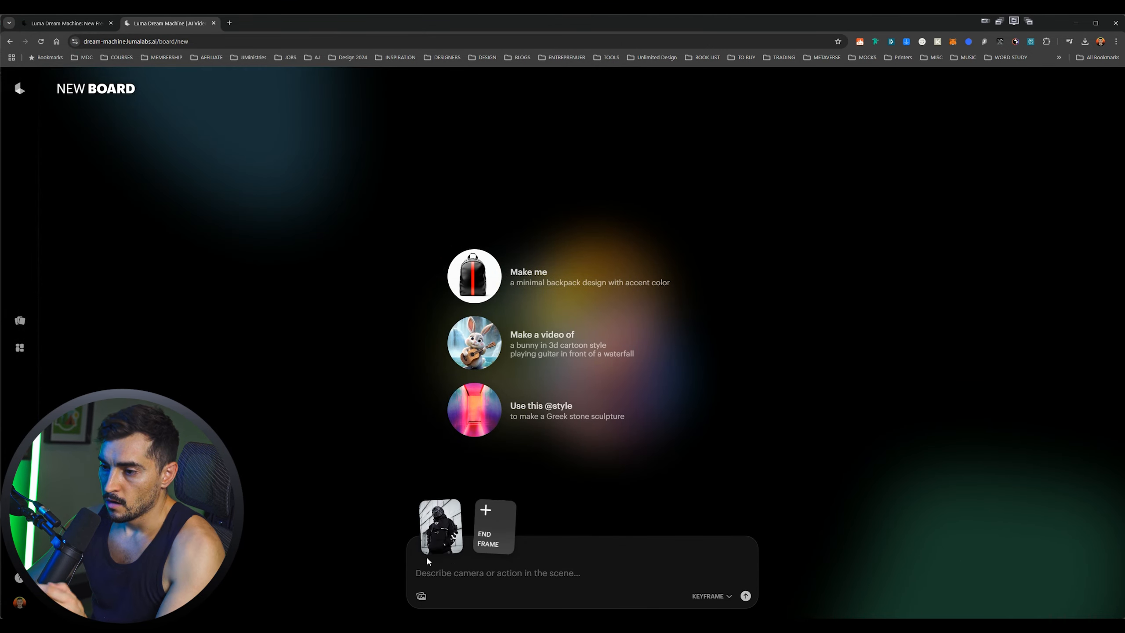
# Generate videos with the prompt "tech wear fashion futuristic 2050 with ar goggles monochrome with a touch of orange" and play both results.
pyautogui.moveTo(435, 519)
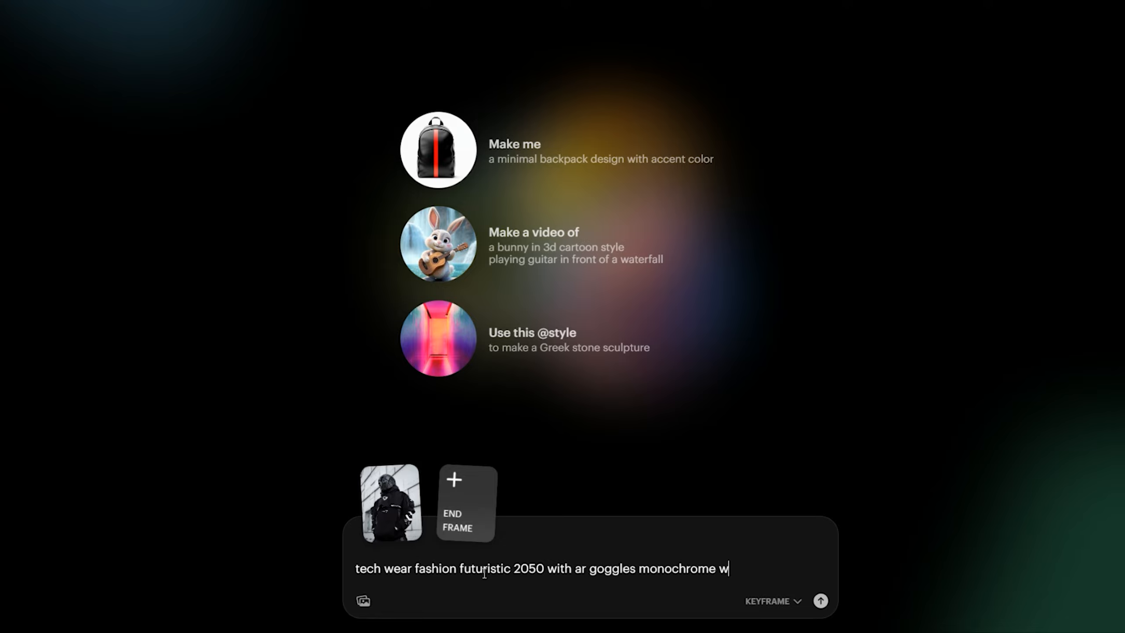
pyautogui.write('ouch of orange')
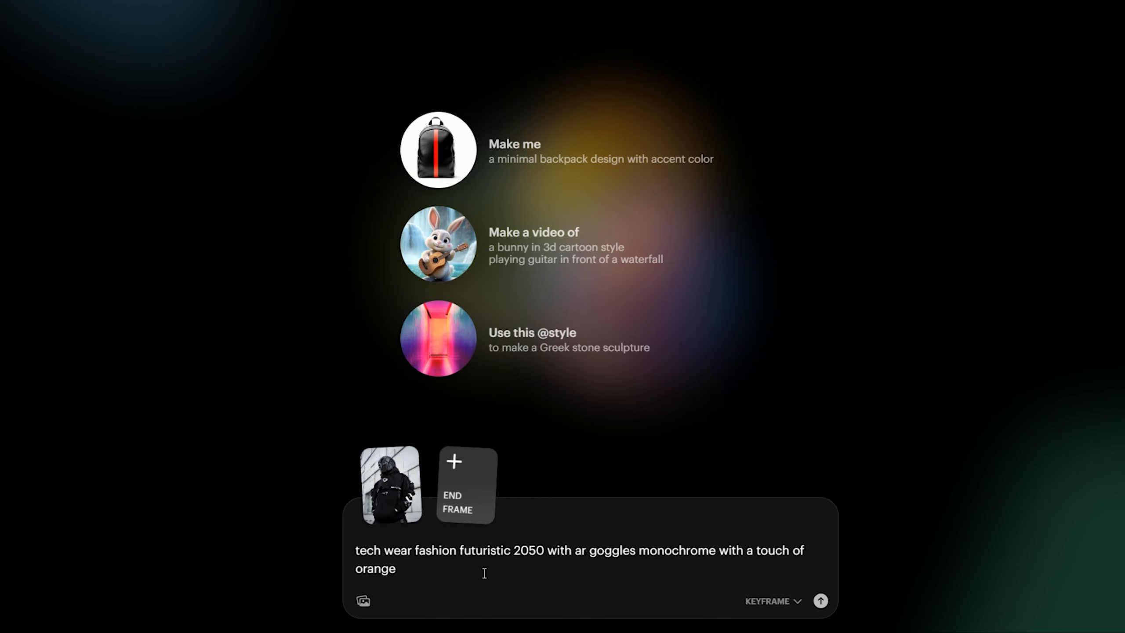
pyautogui.press('Return')
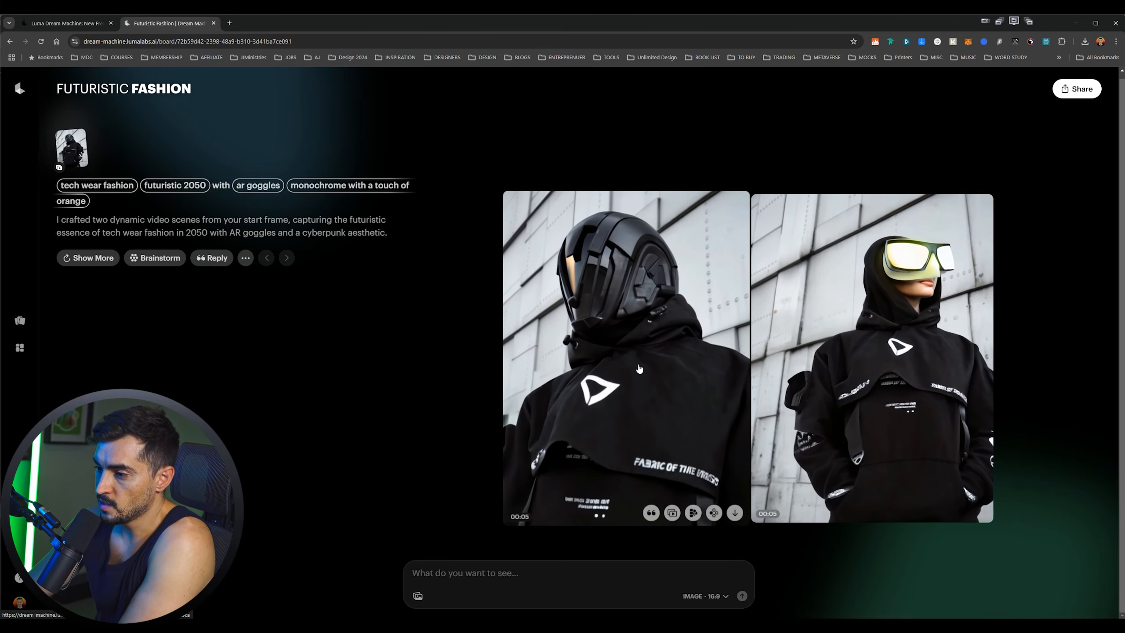
pyautogui.click(639, 369)
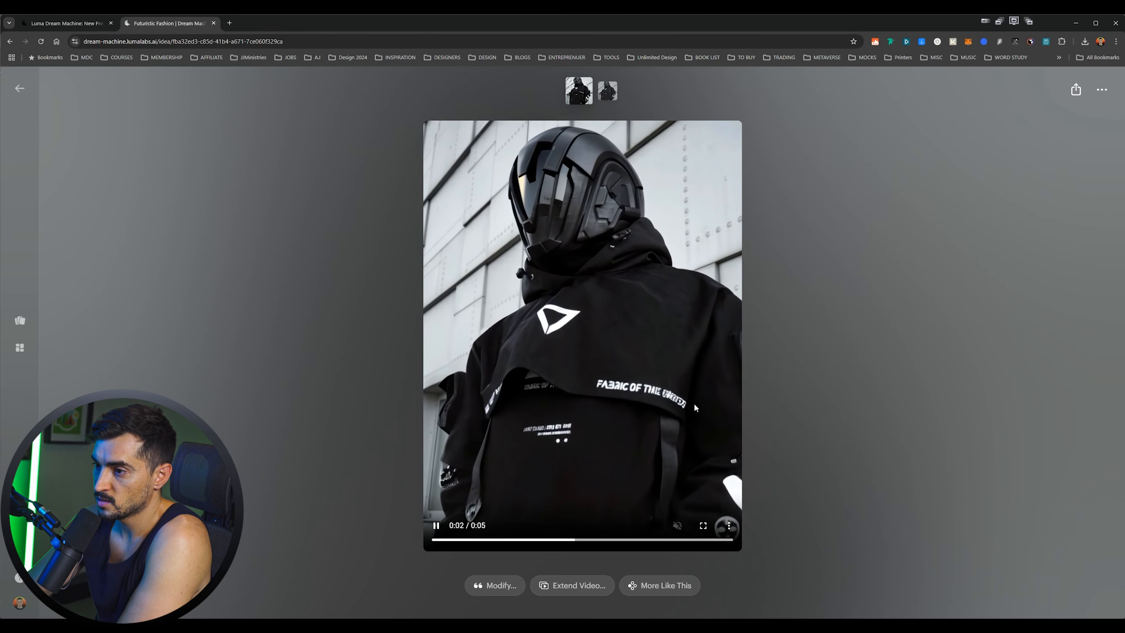
pyautogui.press('Right')
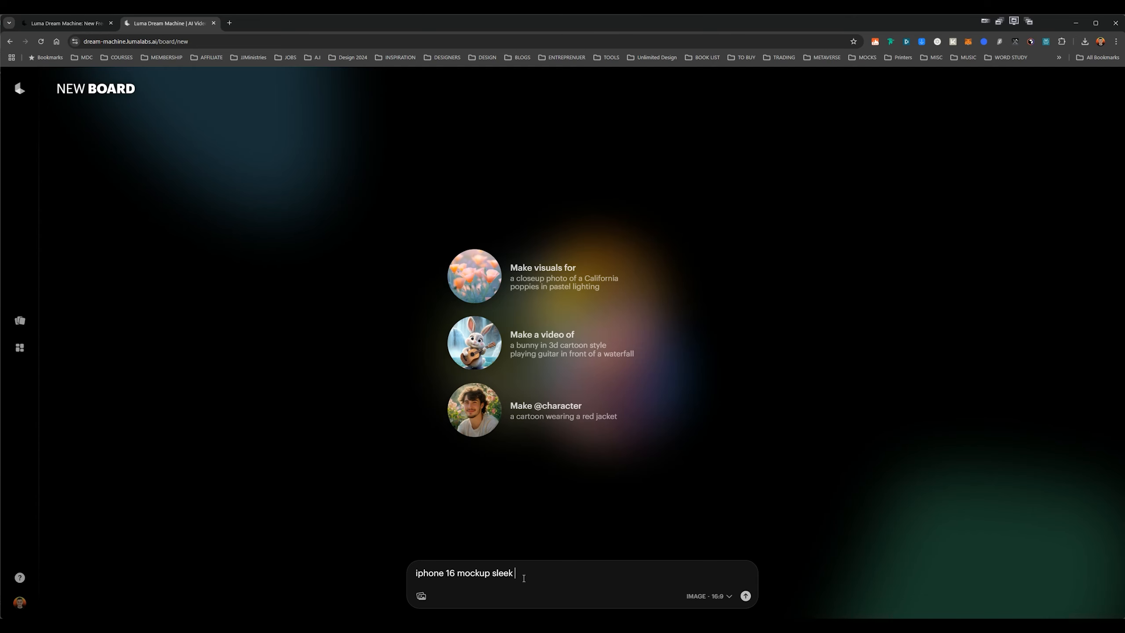
# Generate images in 4:3 format from the prompt "iphone 16 mockup sleek minimal with studio background cinematic lightning" on the new board.
pyautogui.write('mal')
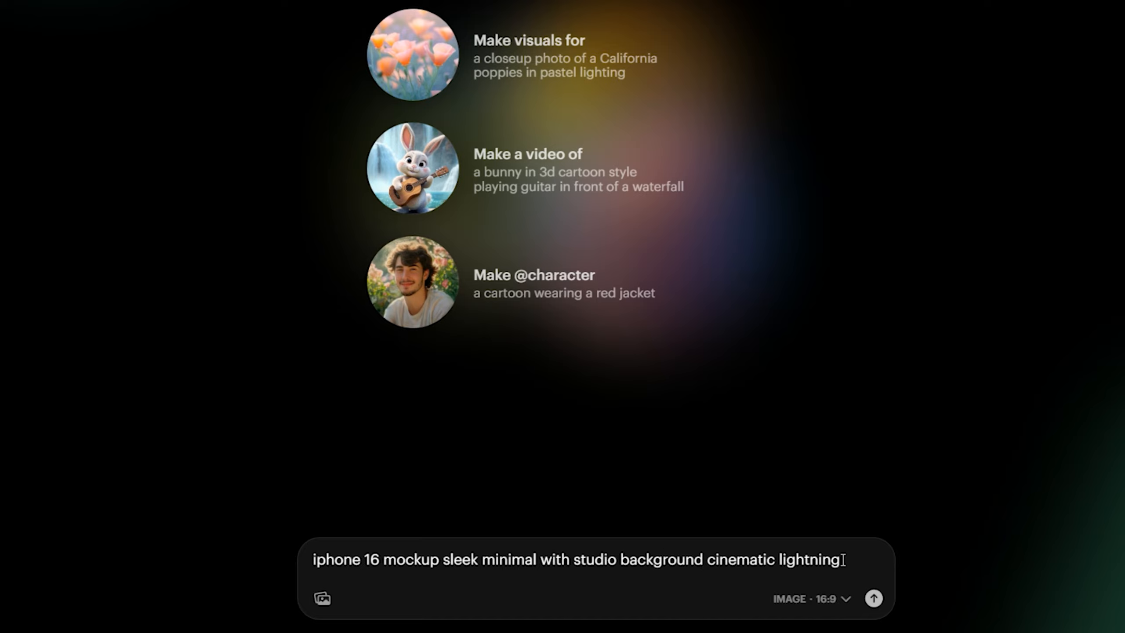
pyautogui.click(811, 598)
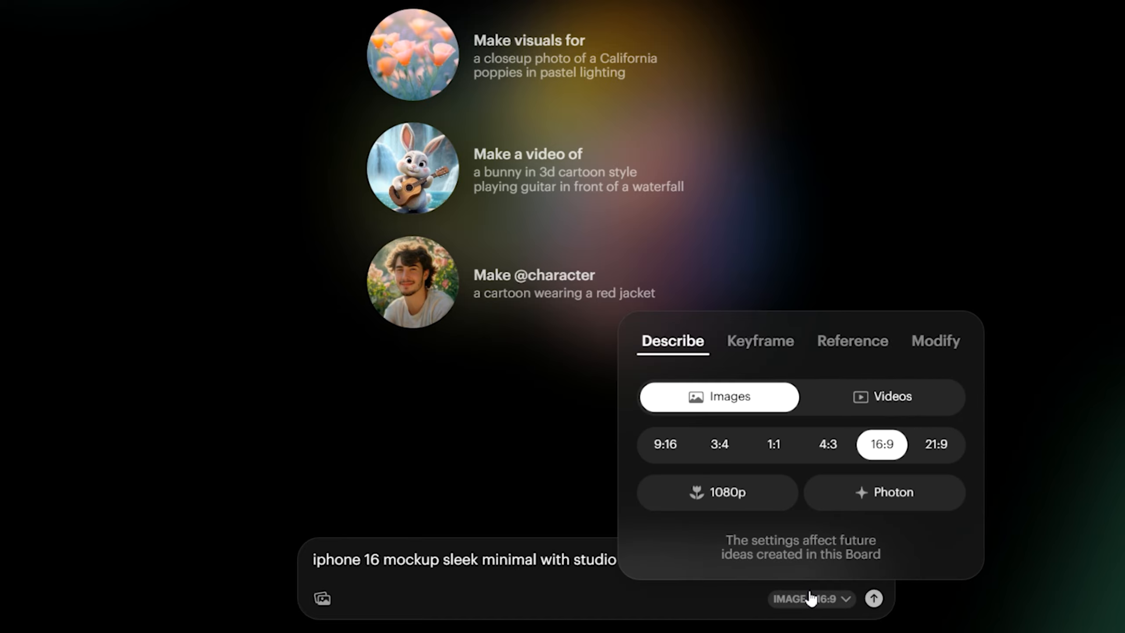
pyautogui.click(836, 453)
pyautogui.click(685, 572)
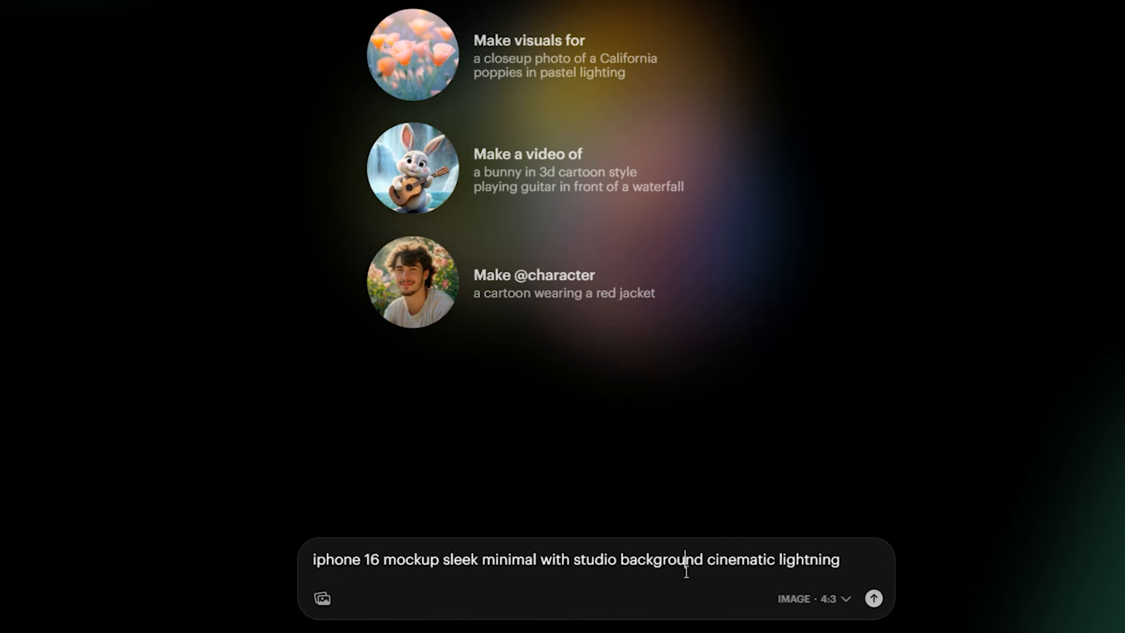
pyautogui.press('Return')
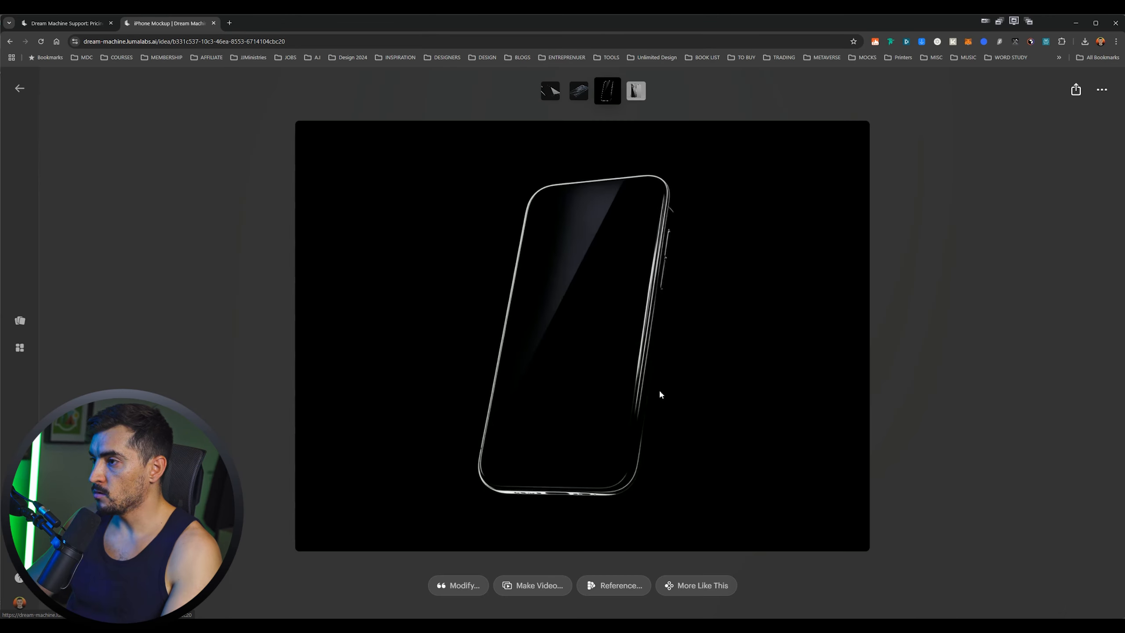
# Review the four iPhone mockup images at full size and return to the board.
pyautogui.press('Left')
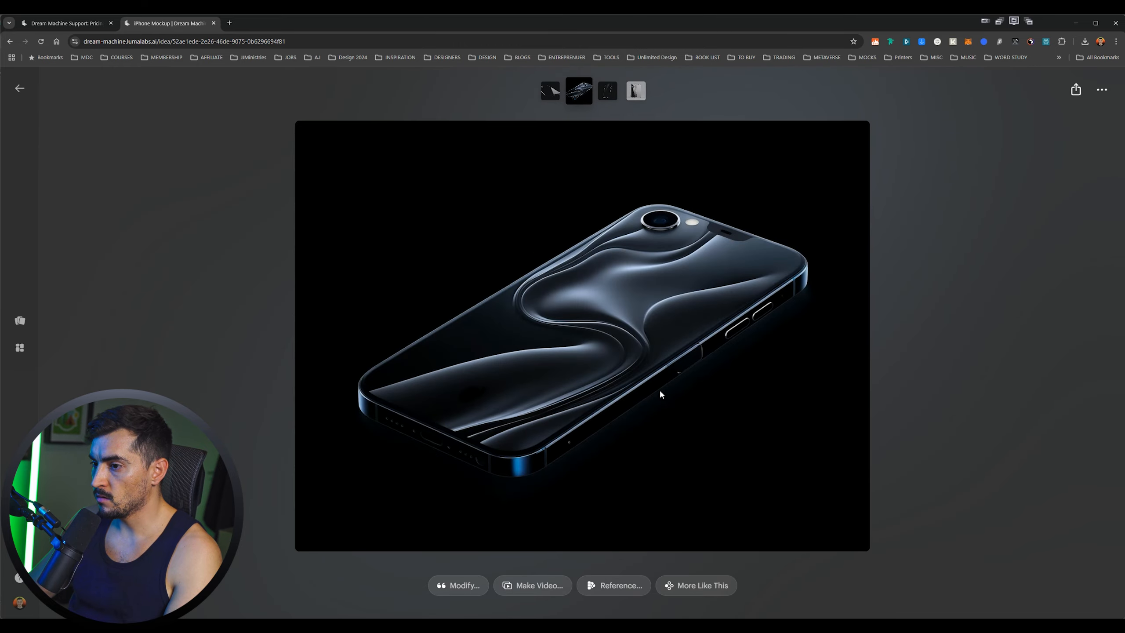
pyautogui.press('Left')
pyautogui.press('Right')
pyautogui.press('Right')
pyautogui.press('Right')
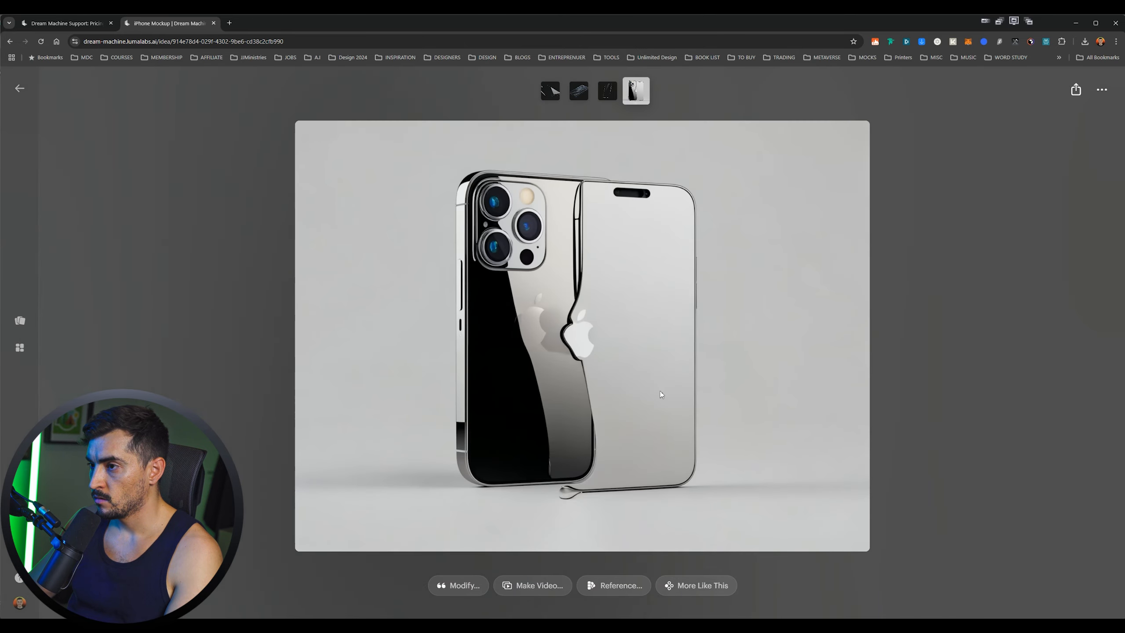
pyautogui.press('Left')
pyautogui.press('Escape')
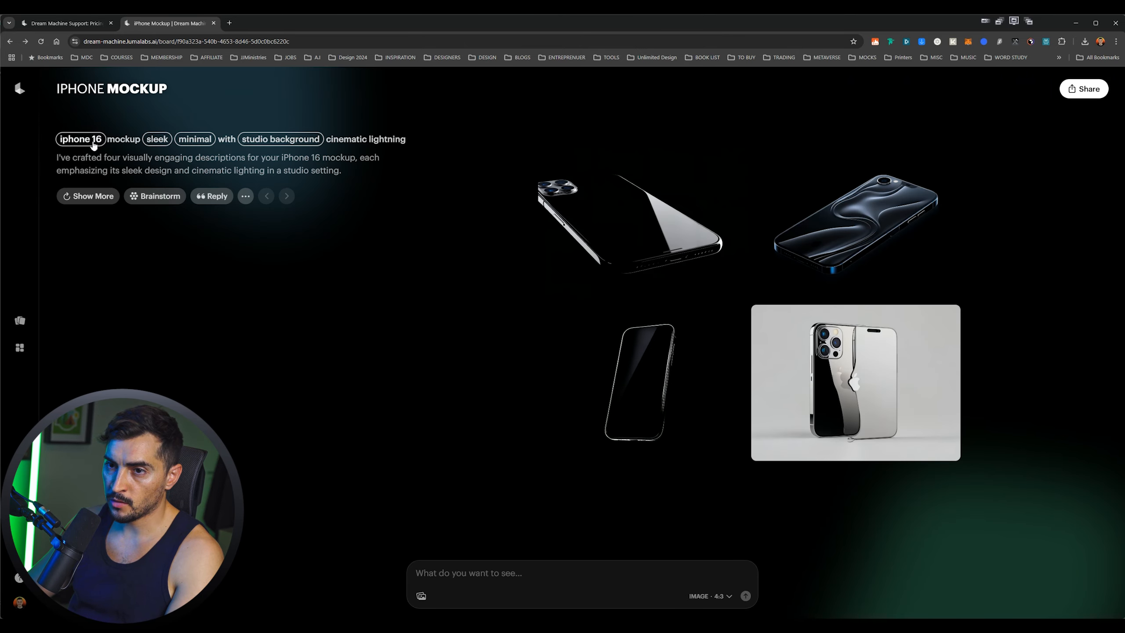
# Open the alternative style words for "sleek" in the iPhone mockup prompt.
pyautogui.click(161, 142)
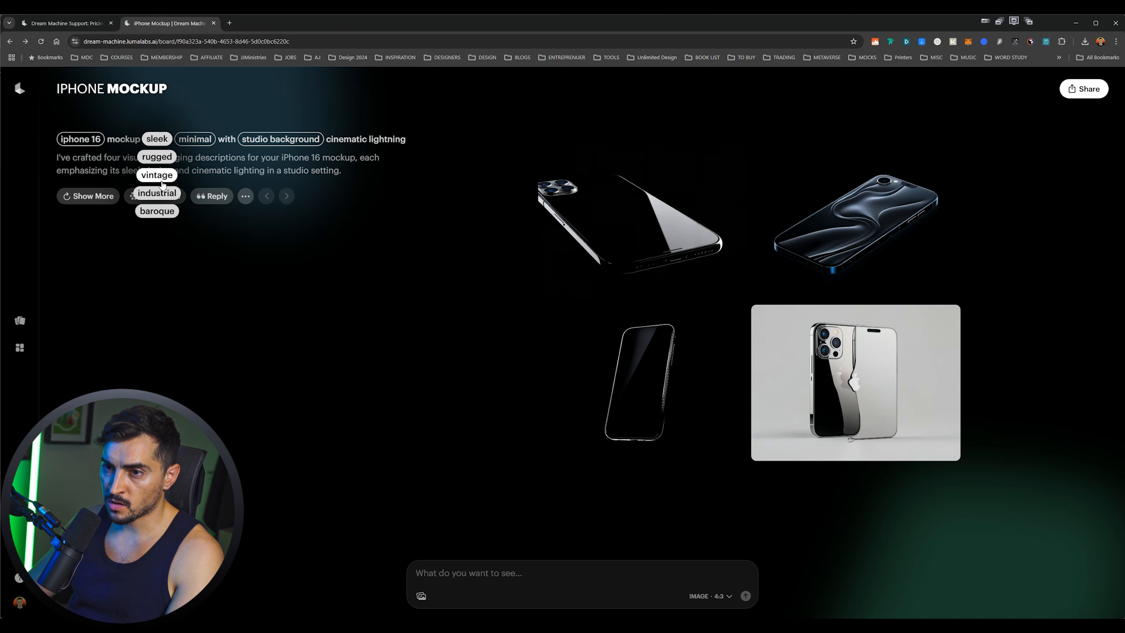